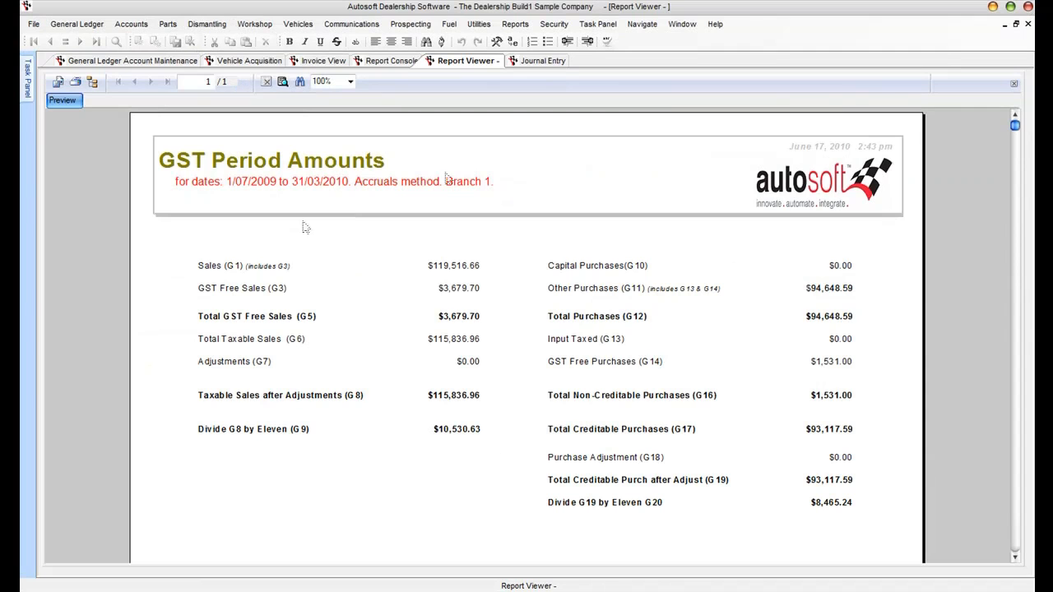
Step: Post the open March 31 BAS Payment journal entry
click(541, 60)
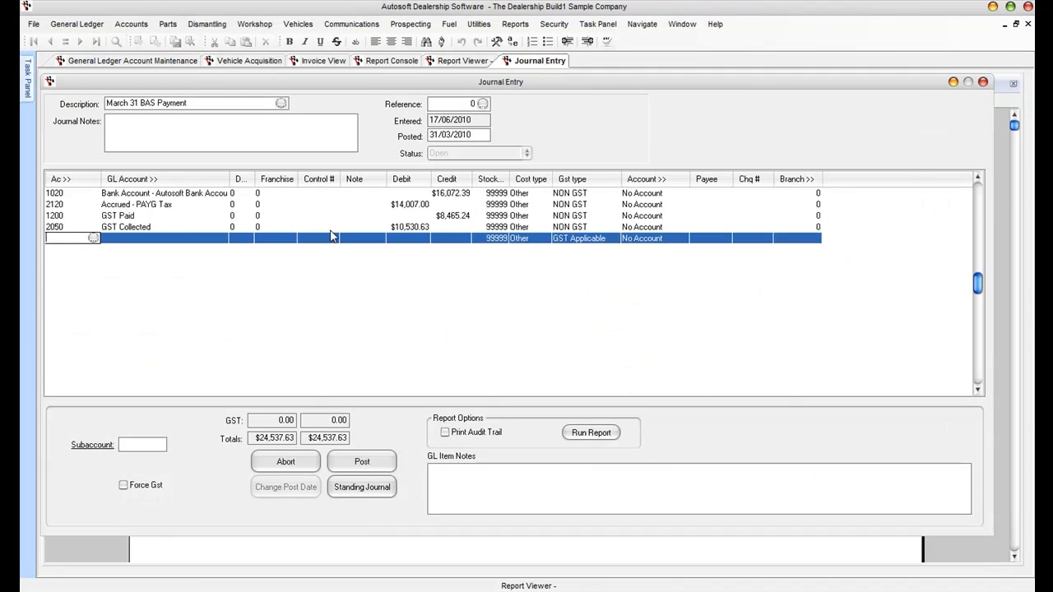
click(362, 463)
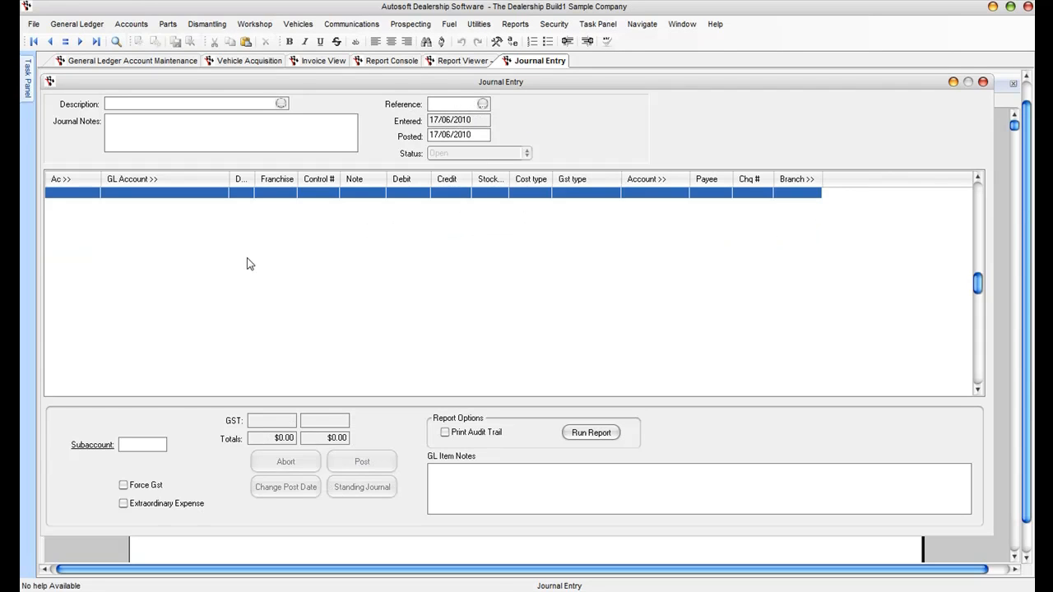
Step: Look up the transaction history of general ledger account 1020 and select the March 31 BAS Payment journal line
click(73, 30)
click(73, 39)
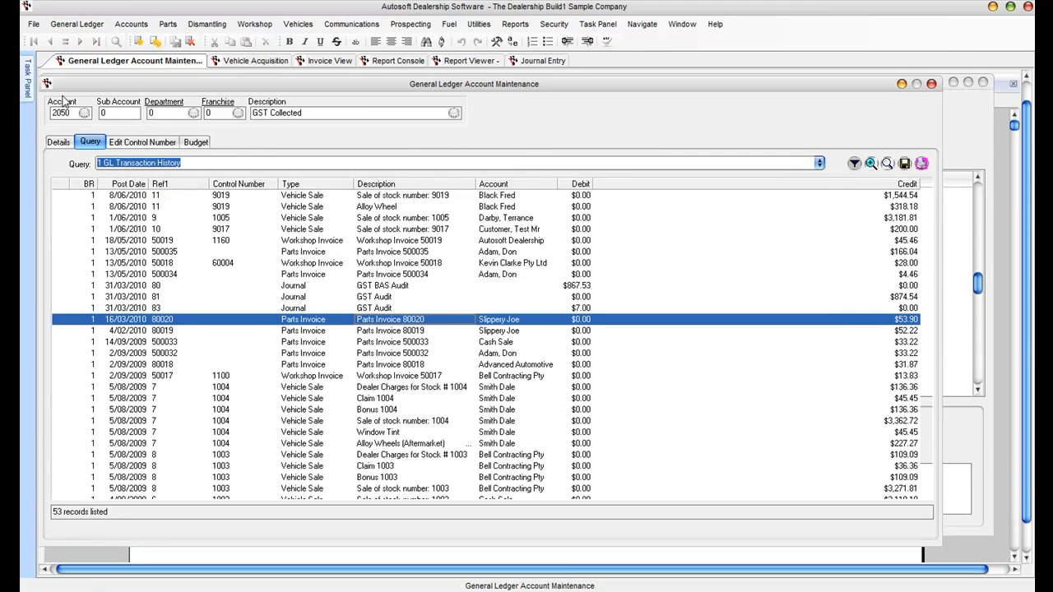
click(85, 114)
text(1020)
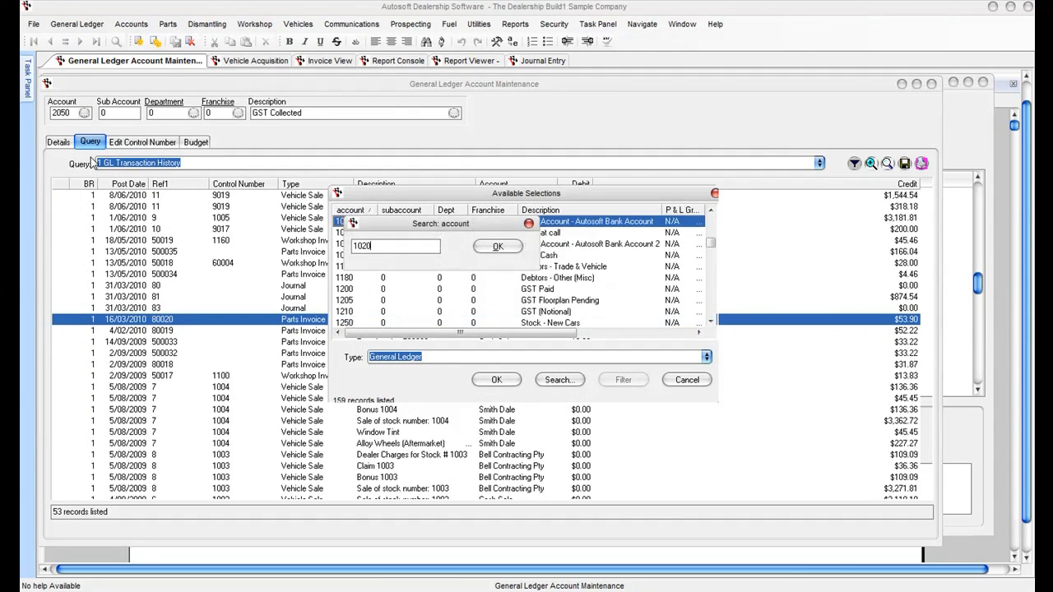
key(Return)
key(Return)
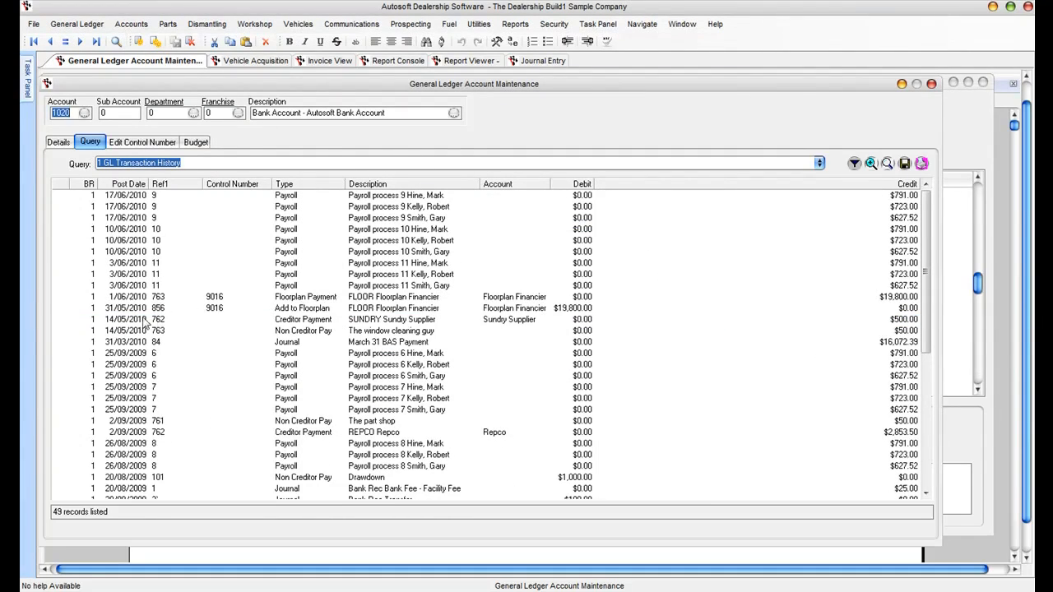
click(117, 345)
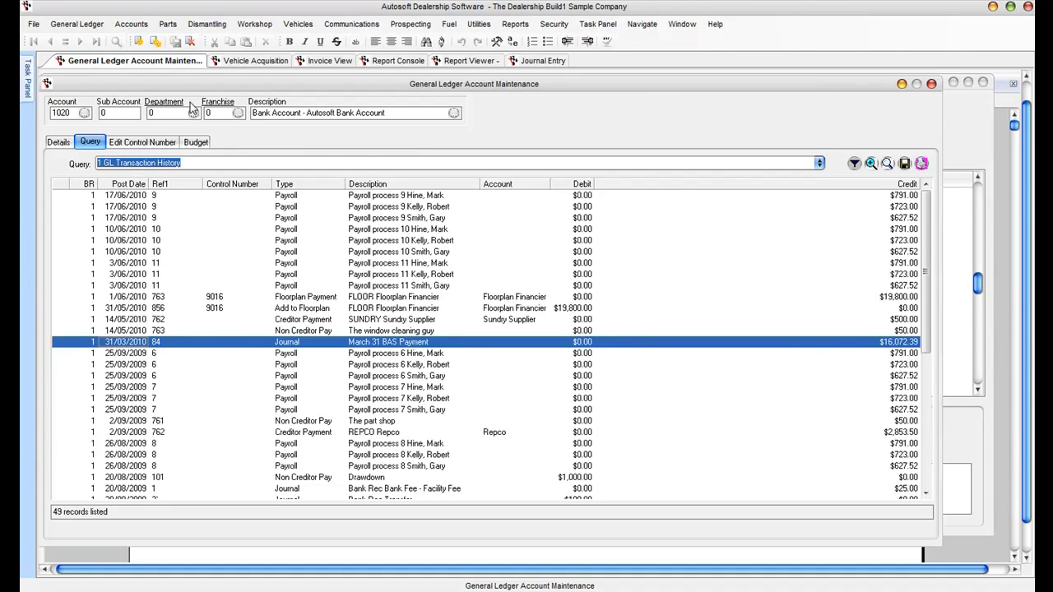
Step: Run the general ledger Balance Sheet report as at 31/03/2010 for all branches, output to screen
click(401, 61)
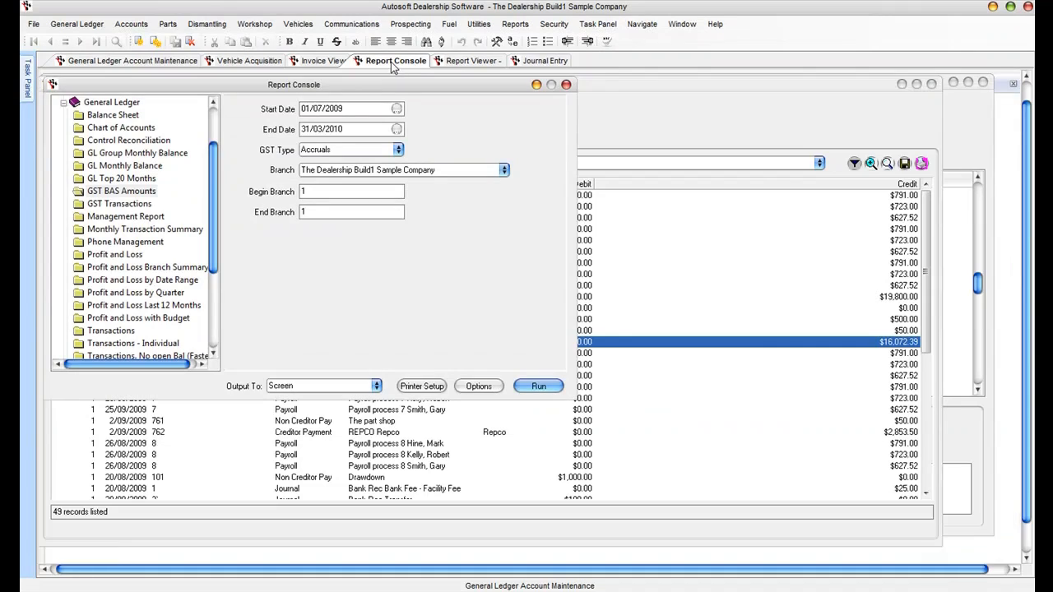
click(115, 115)
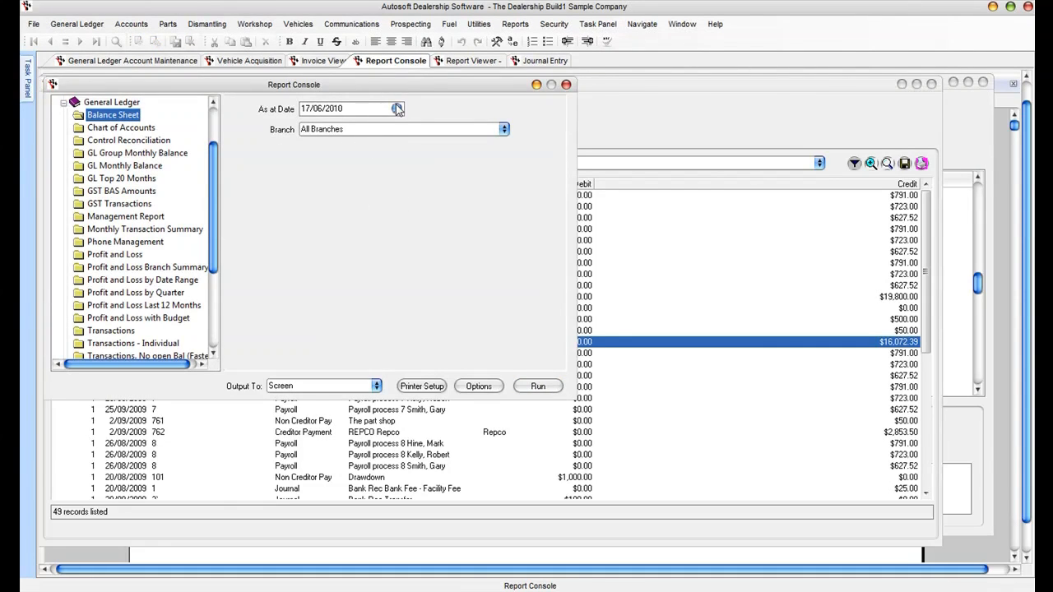
click(398, 109)
click(322, 147)
click(322, 147)
click(323, 146)
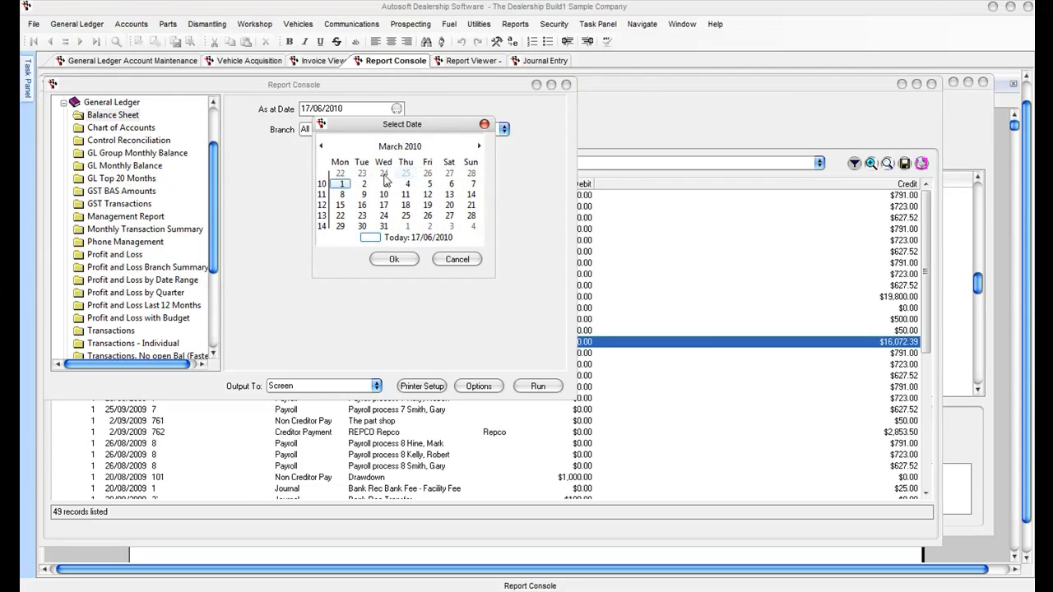
click(384, 227)
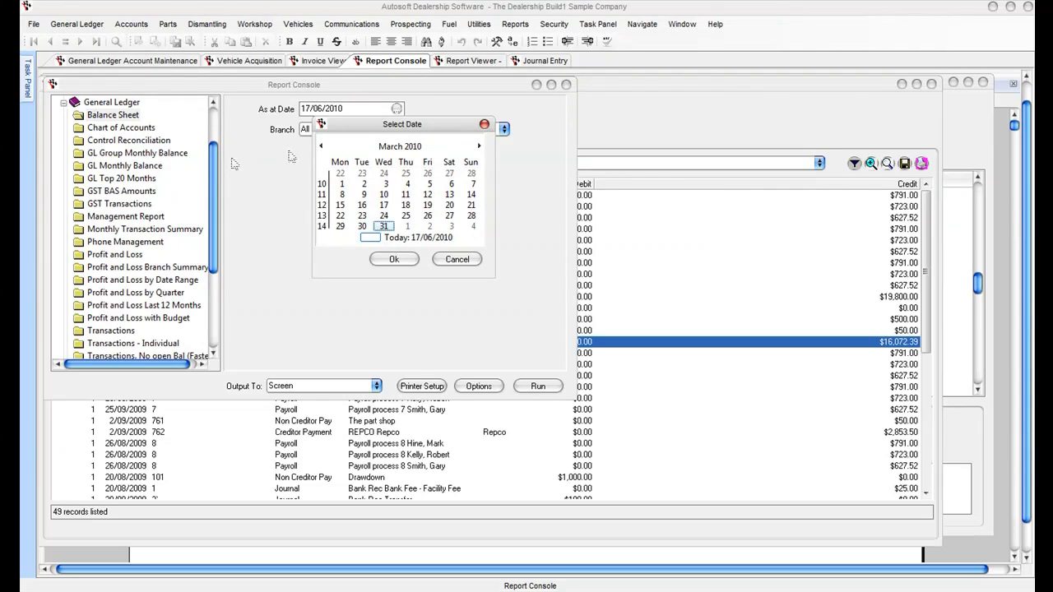
click(394, 259)
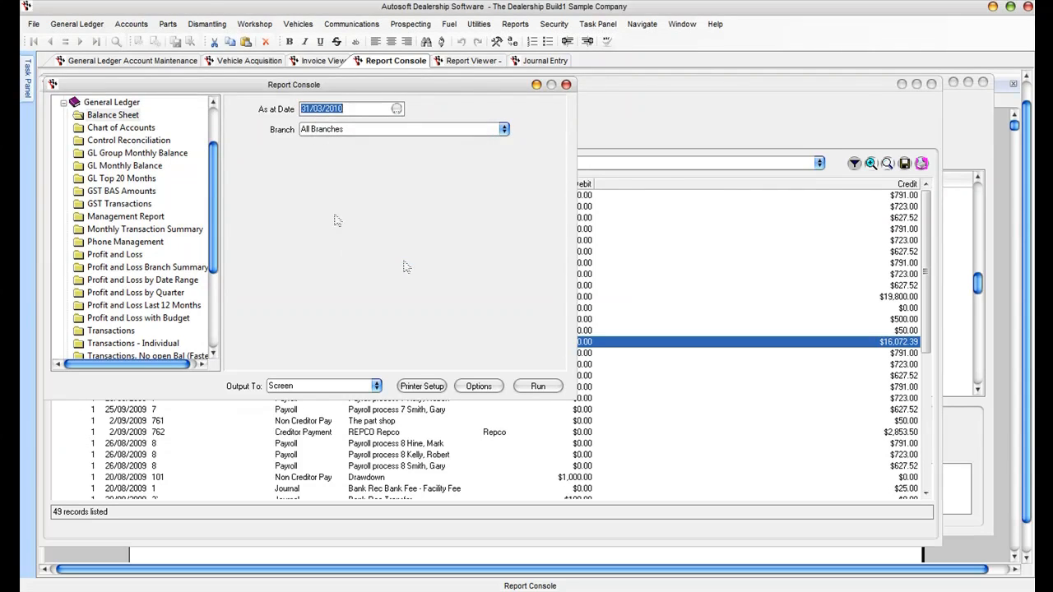
click(548, 387)
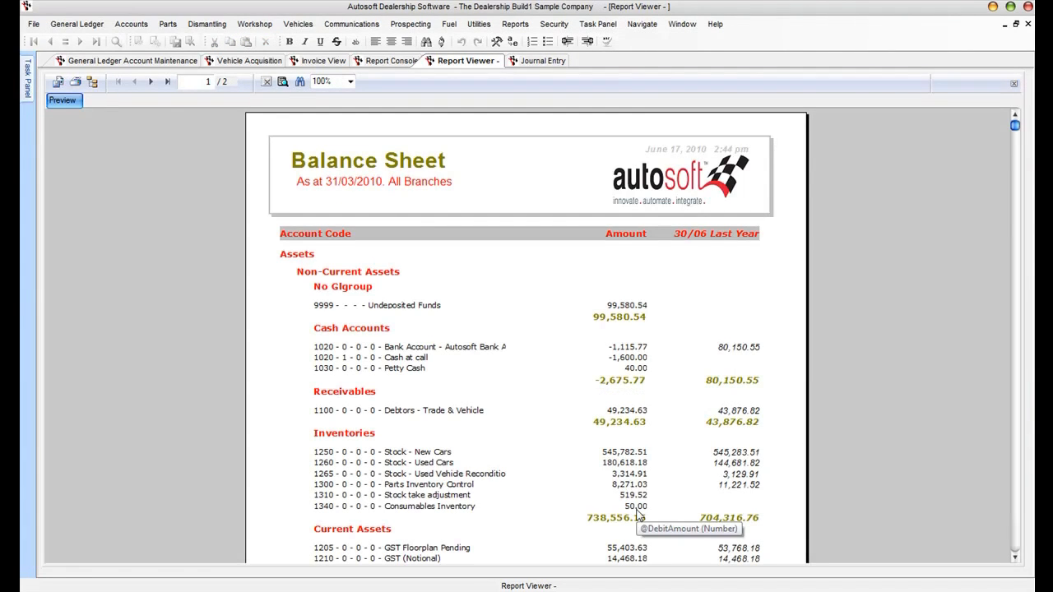
Step: Review the asset, liability and ownership sections on both pages of the Balance Sheet, and close the report
click(1015, 557)
click(1015, 557)
click(1016, 557)
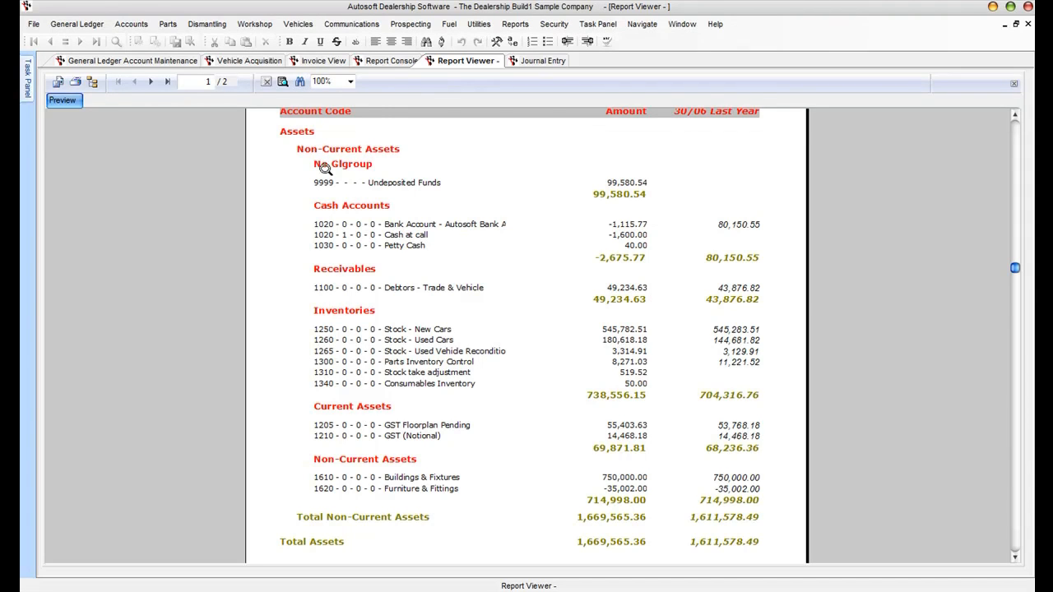
click(151, 81)
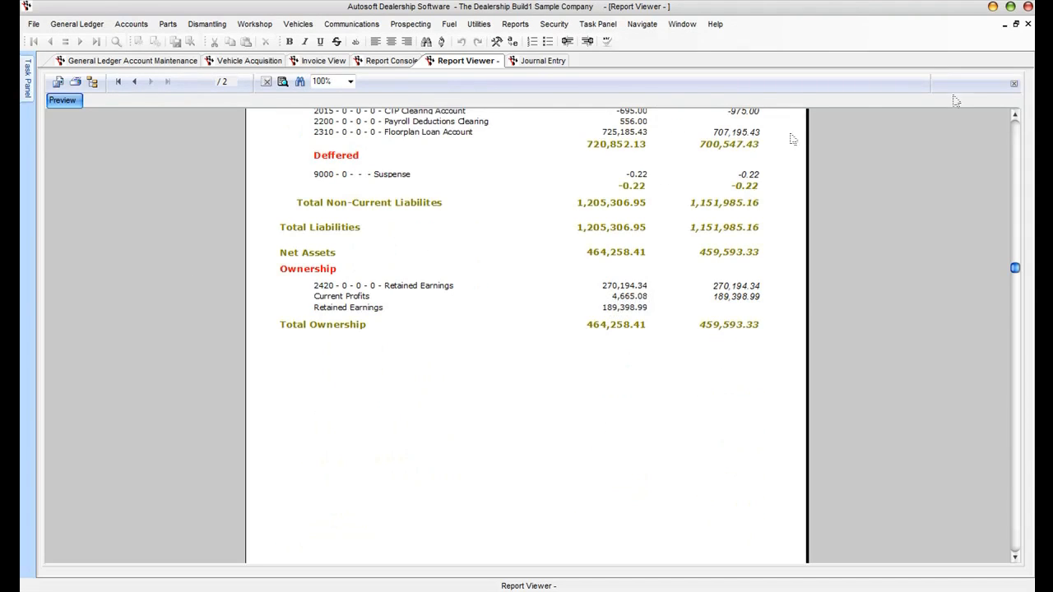
click(1016, 115)
click(1015, 116)
click(1015, 115)
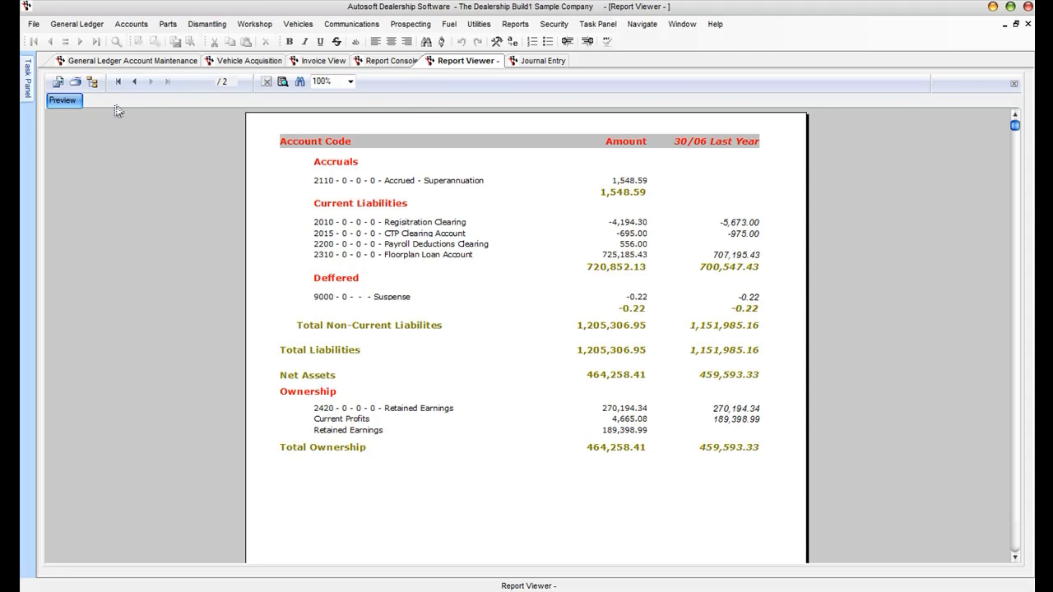
click(1028, 24)
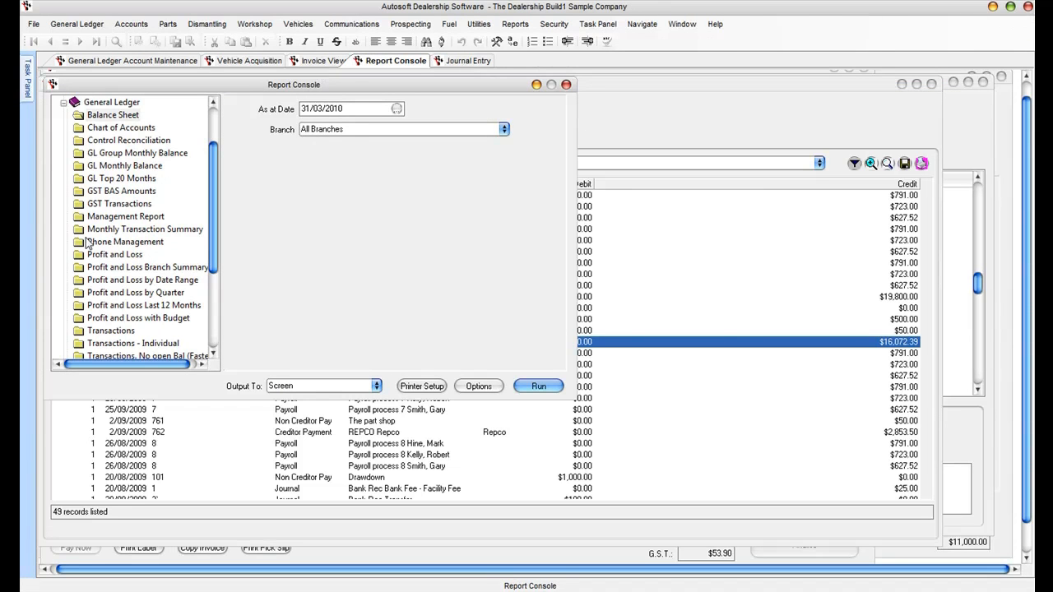
Step: Choose the GST BAS Amounts report and set its period from 01/04/2010 to 30/06/2010
click(119, 191)
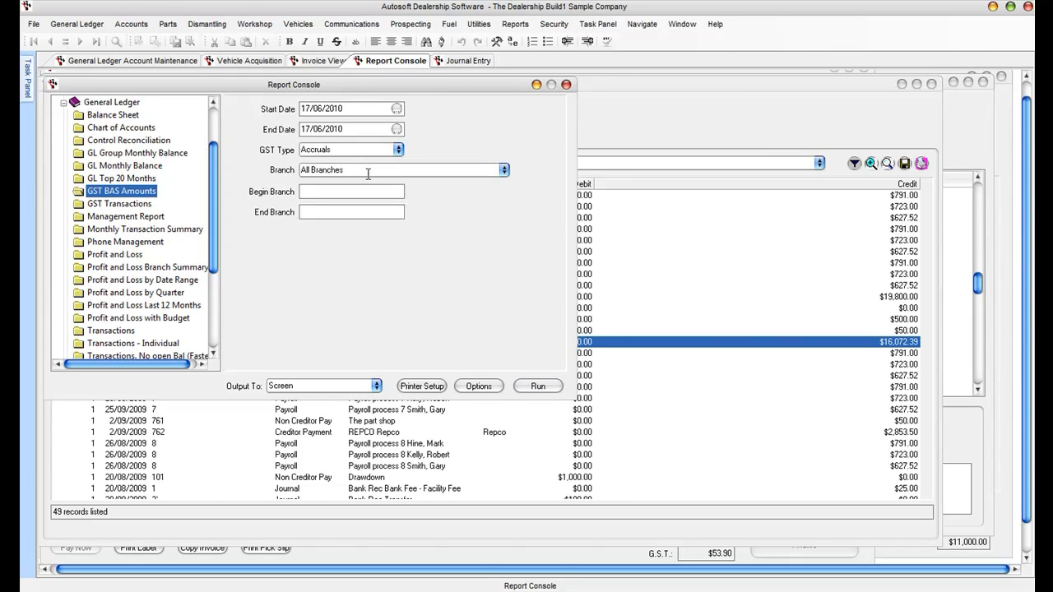
click(396, 108)
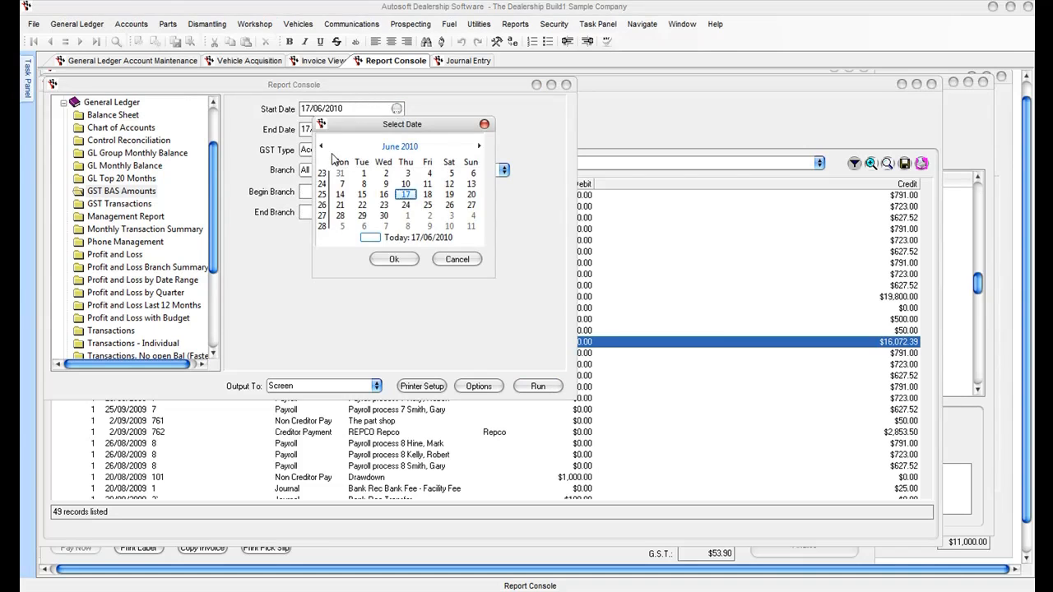
click(322, 146)
click(322, 146)
click(404, 173)
click(394, 259)
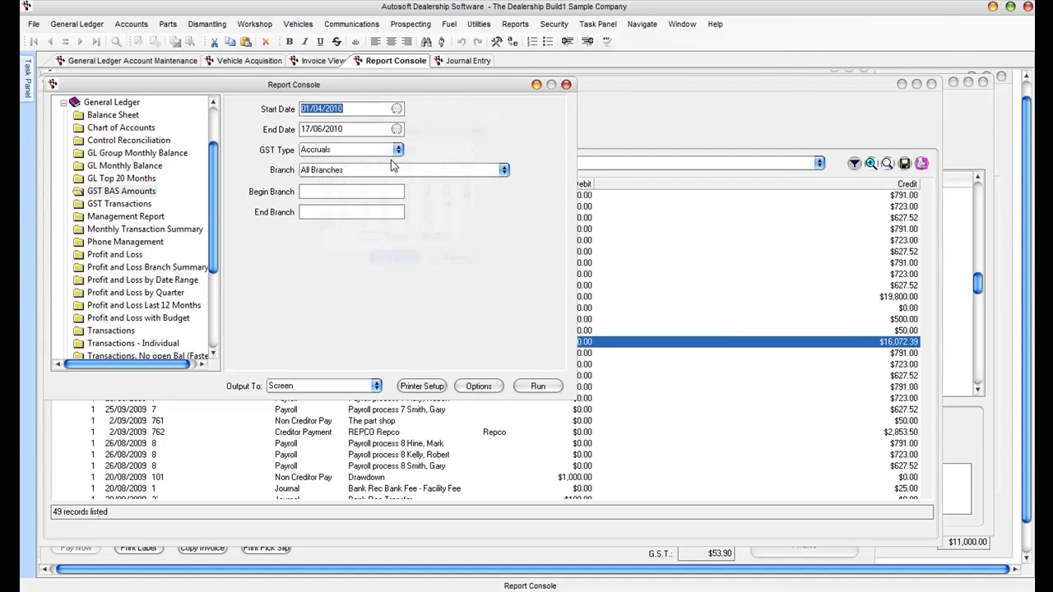
click(397, 130)
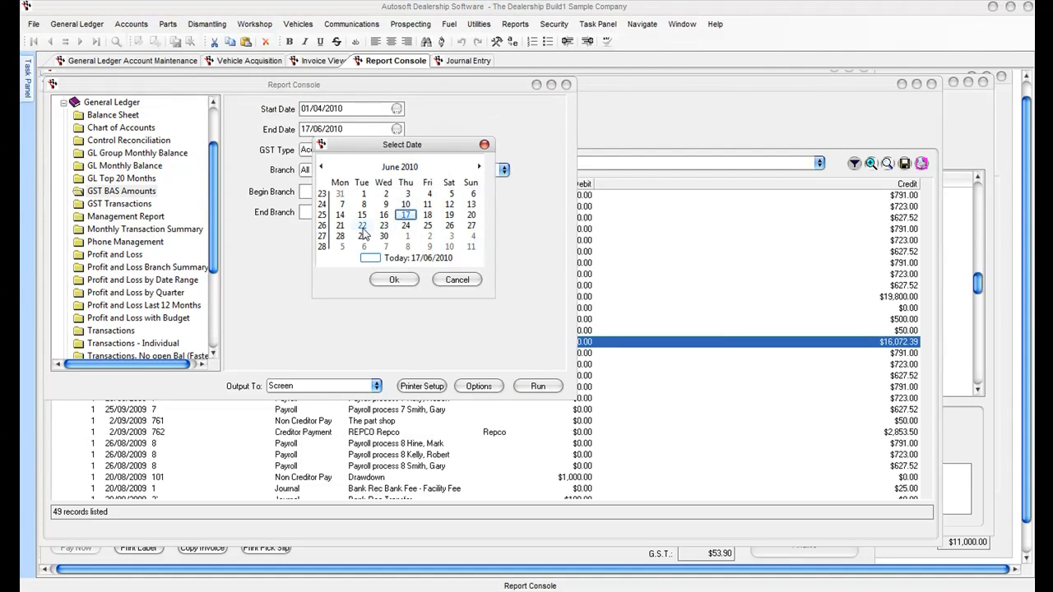
click(383, 236)
click(394, 279)
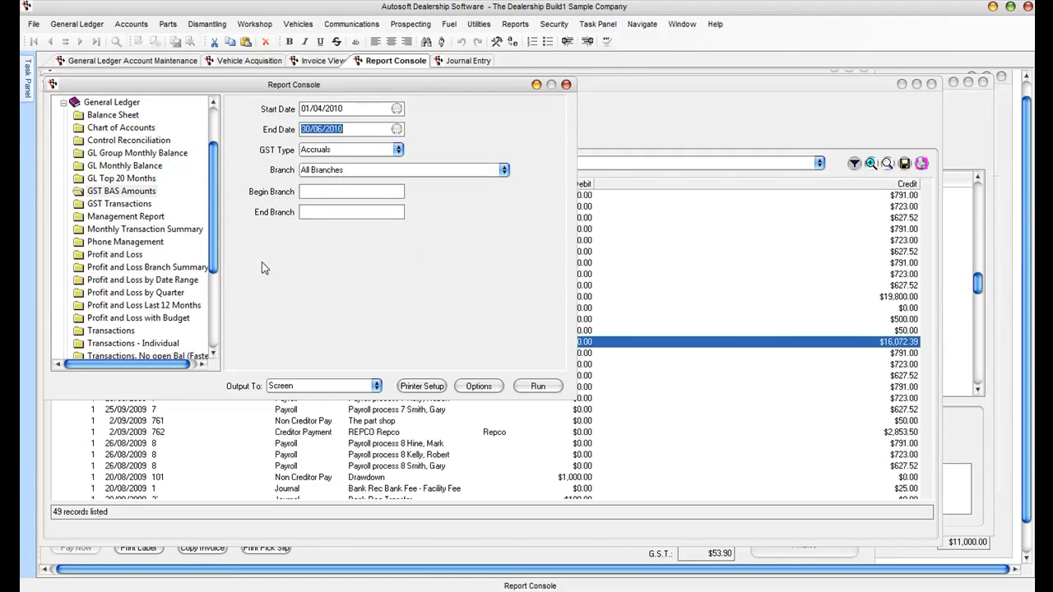
Step: Limit the GST BAS Amounts report to the branch The Dealership Build1 Sample Company and run it
click(504, 169)
click(395, 187)
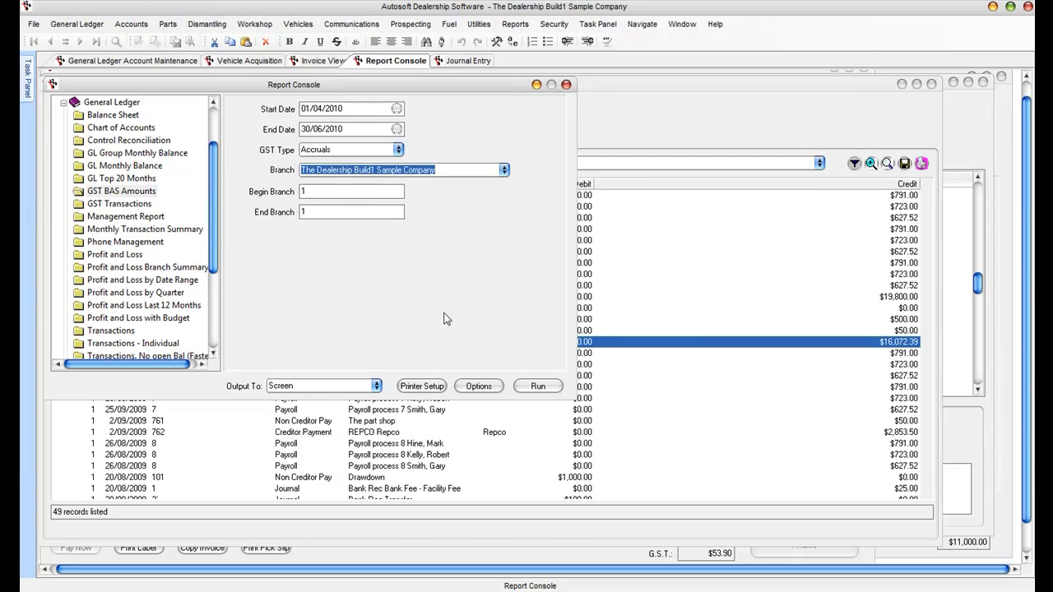
click(536, 387)
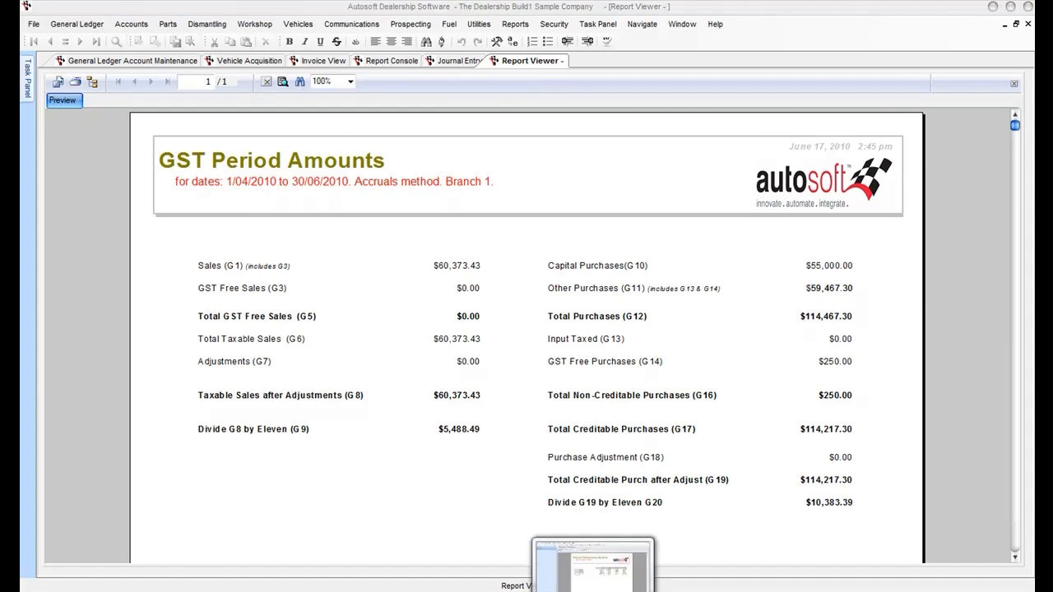
Step: Switch to the Payroll application and set the start date of the Payroll Transactions By Date report to 01/04/2010
click(549, 586)
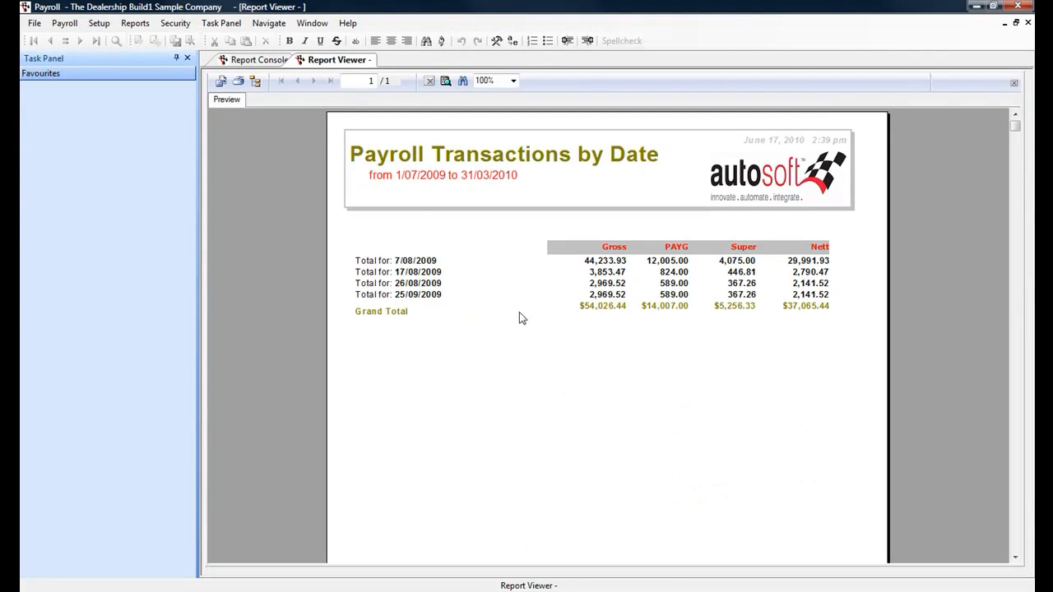
click(245, 60)
click(565, 112)
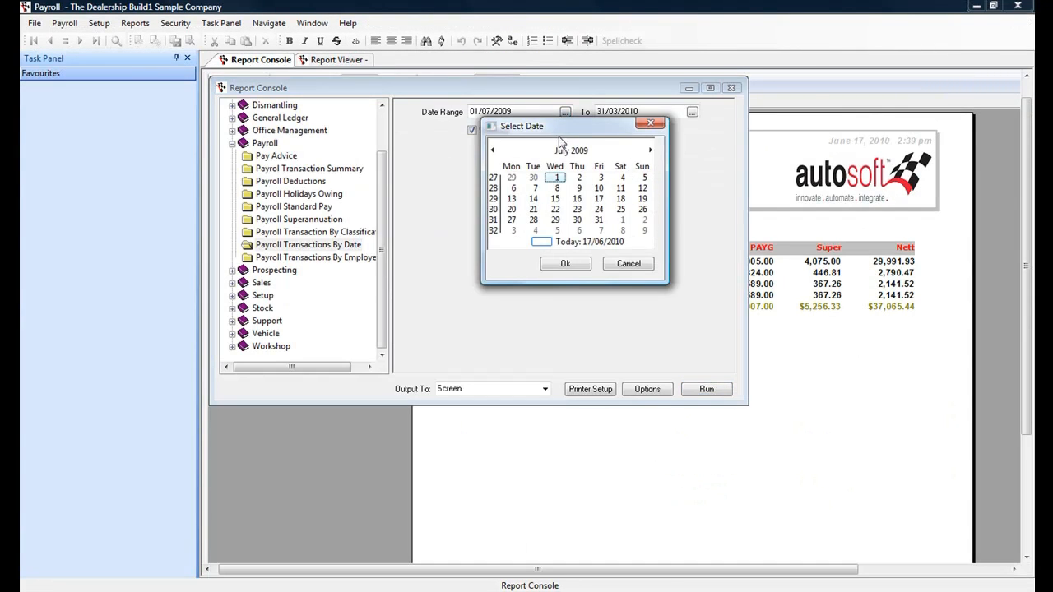
click(650, 150)
click(650, 151)
click(650, 151)
click(649, 151)
click(649, 151)
click(649, 151)
click(649, 150)
click(649, 151)
click(649, 151)
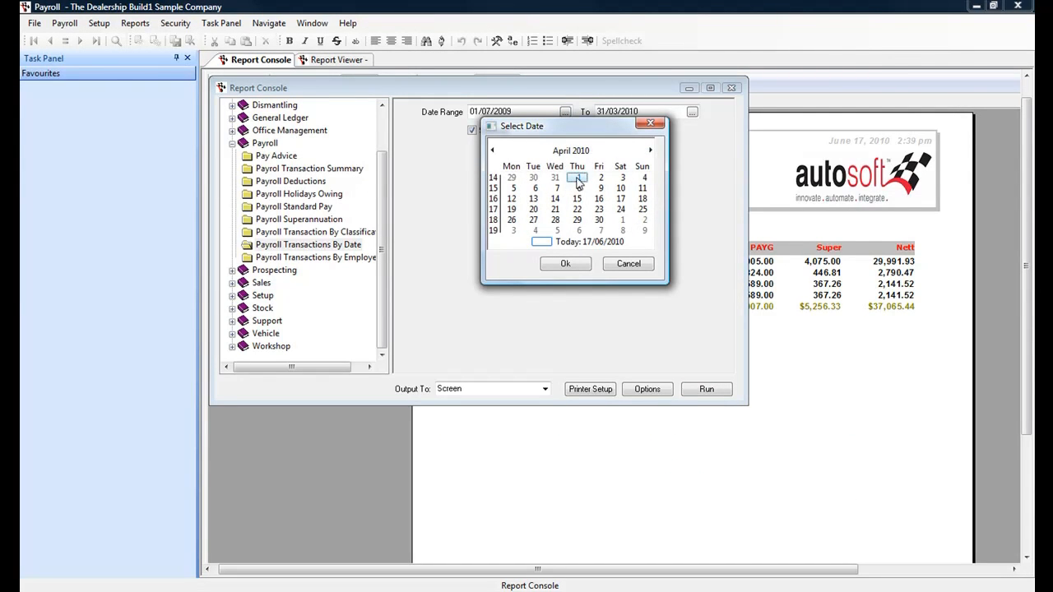
click(565, 263)
Step: Set the end date of the Payroll Transactions By Date report to 30/06/2010 and run the summary
click(692, 111)
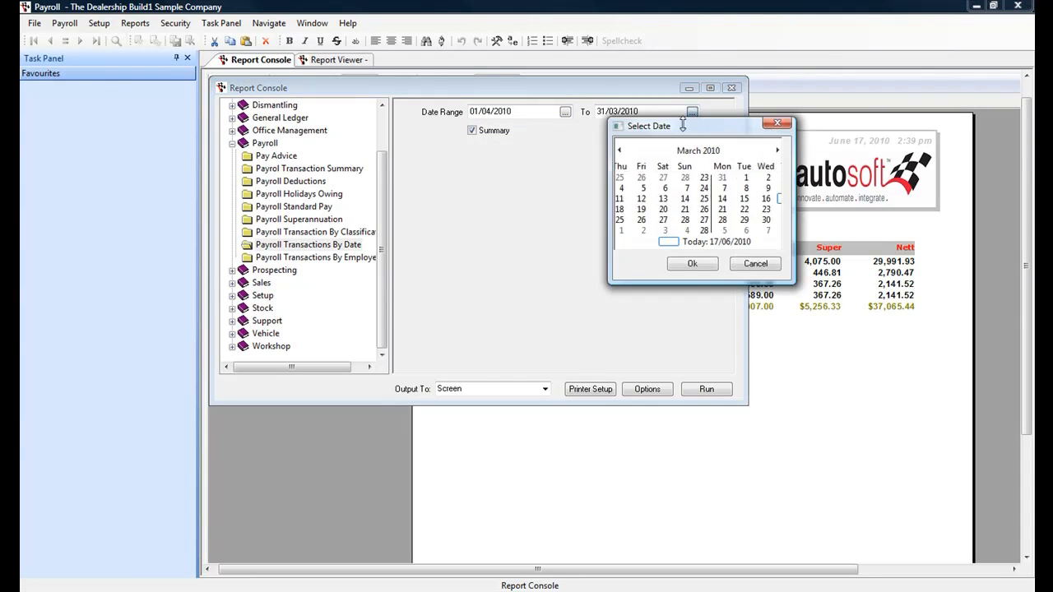
click(779, 151)
click(778, 151)
click(778, 152)
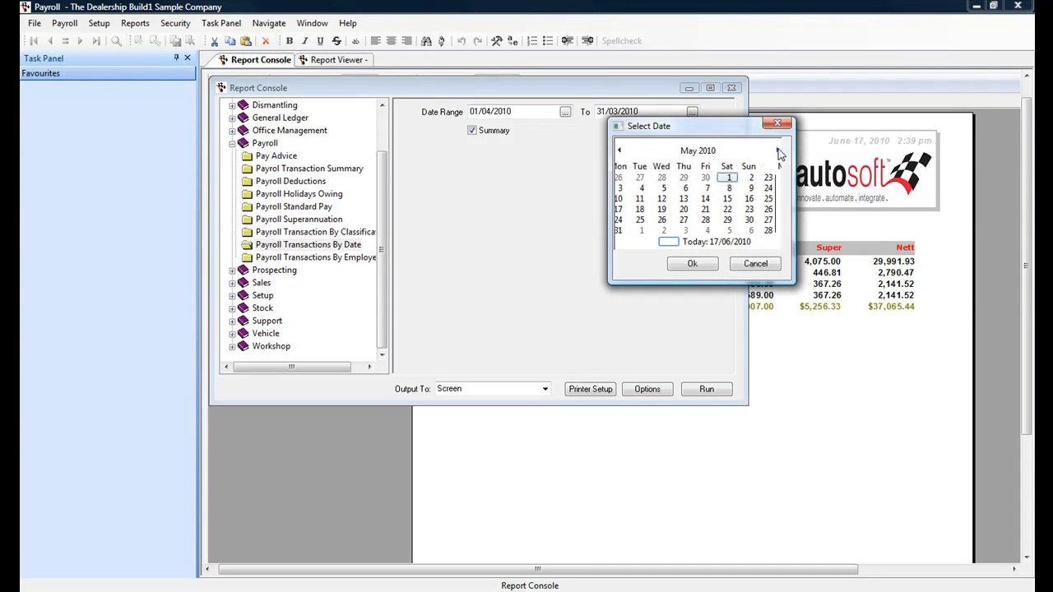
click(680, 221)
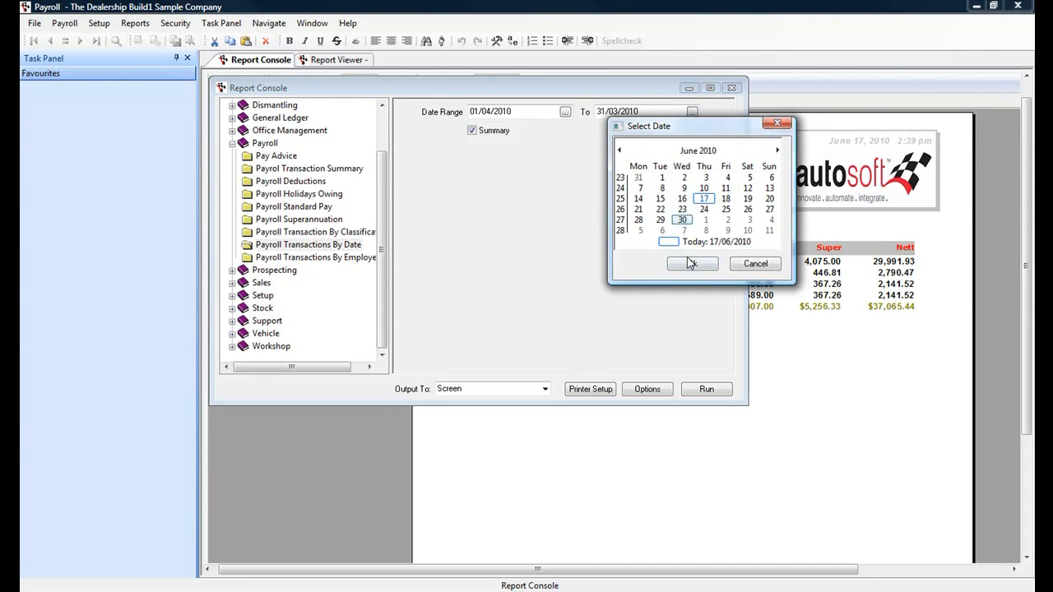
click(688, 261)
click(705, 390)
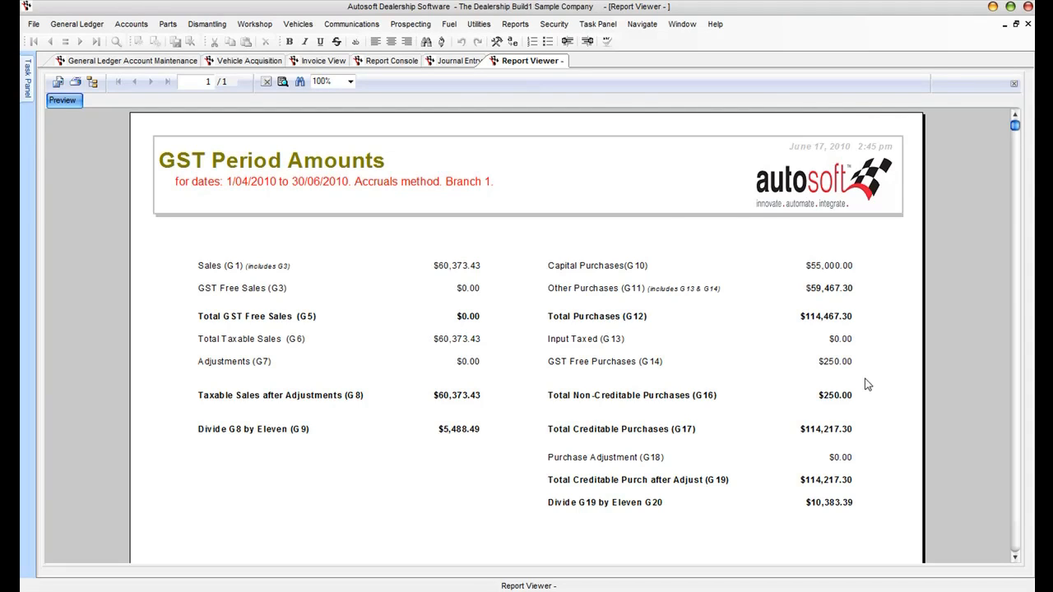
Step: Run the Balance Sheet report in the dealership software as at 30/06/2010 for all branches
click(383, 63)
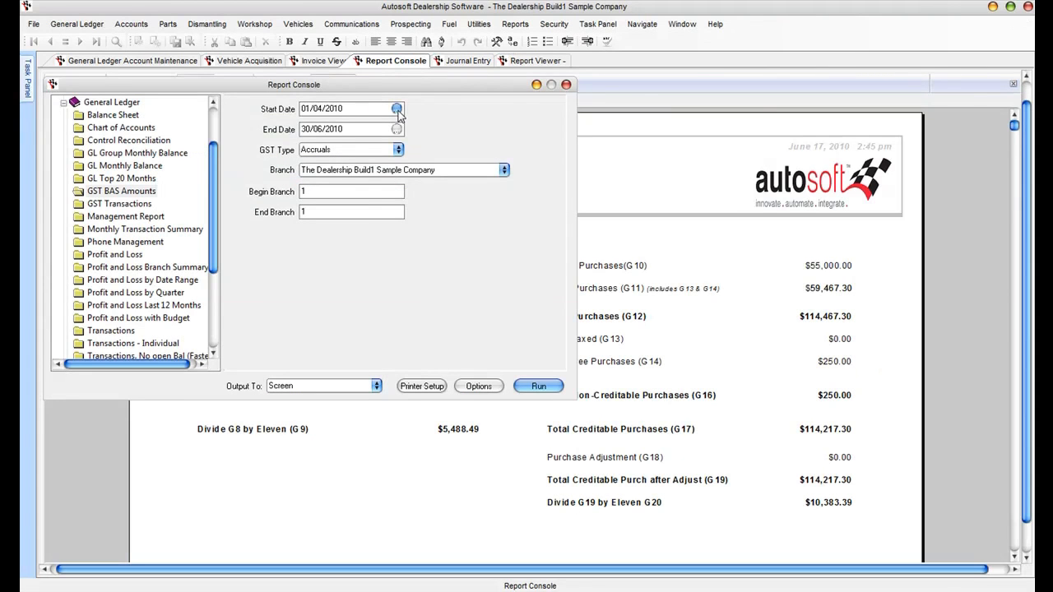
click(139, 116)
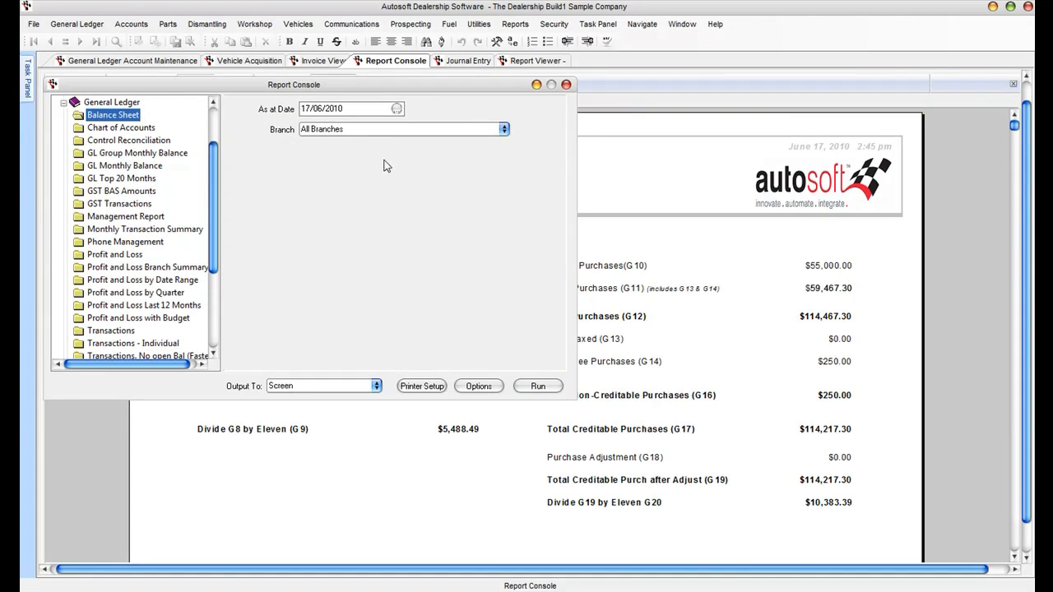
click(397, 108)
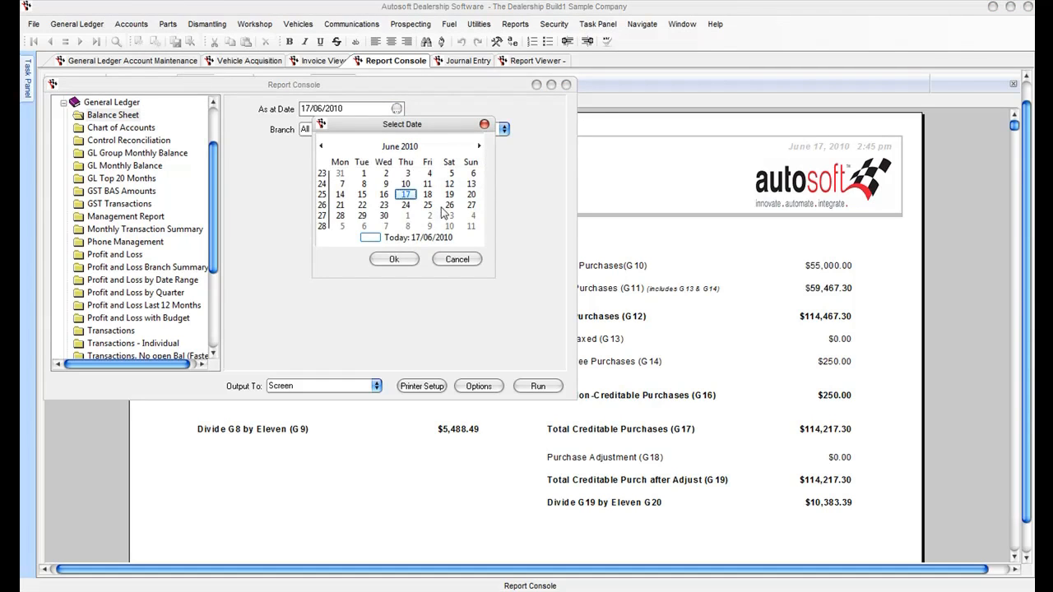
click(383, 216)
click(394, 259)
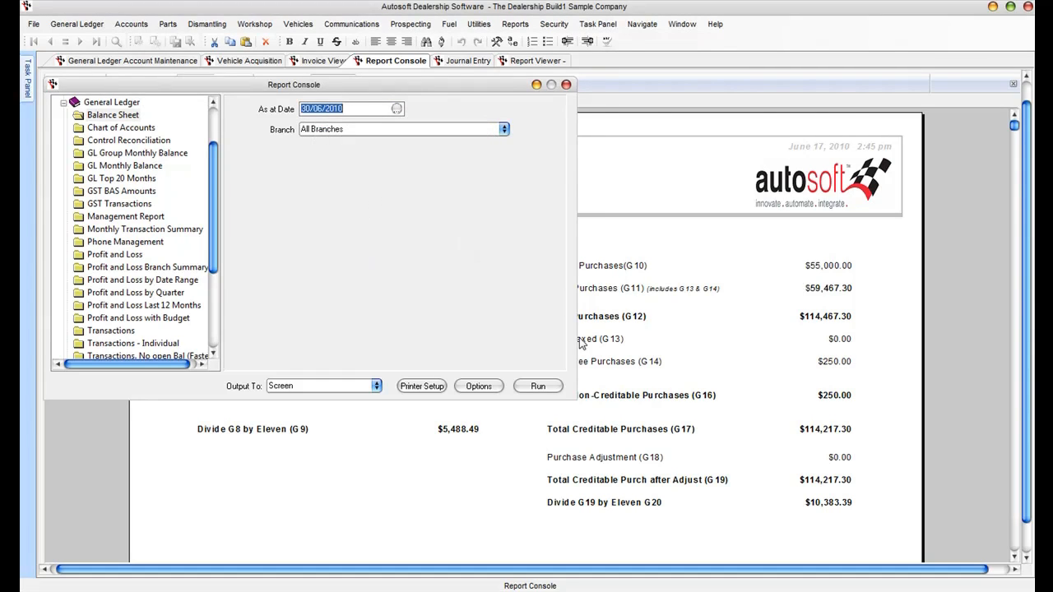
click(529, 388)
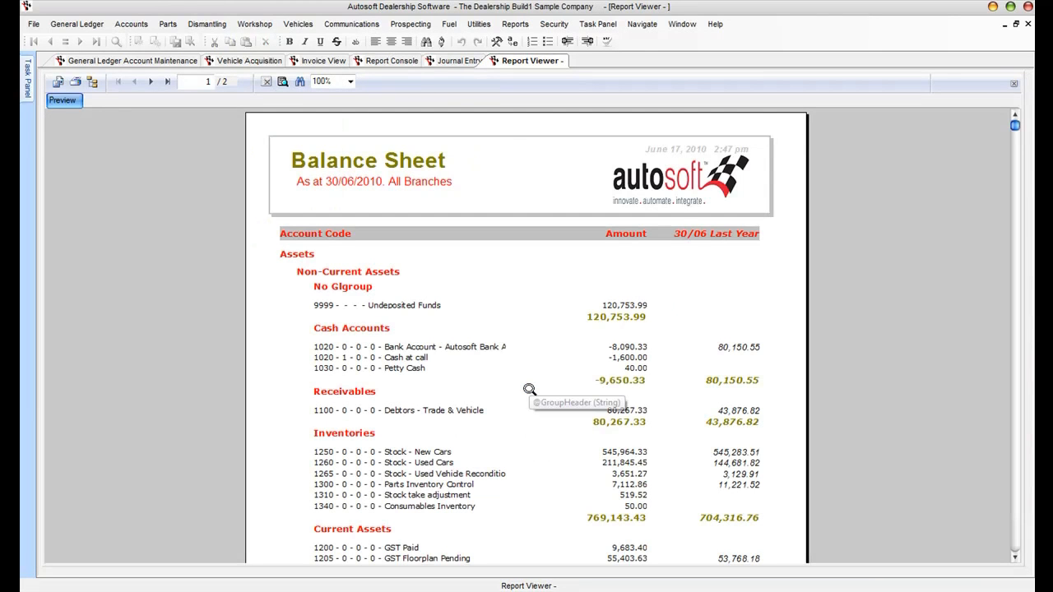
Step: Examine both pages of the Balance Sheet as at 30/06/2010 for the GST Paid, GST Collected and Accrued PAYG Tax balances
click(1015, 558)
click(1016, 558)
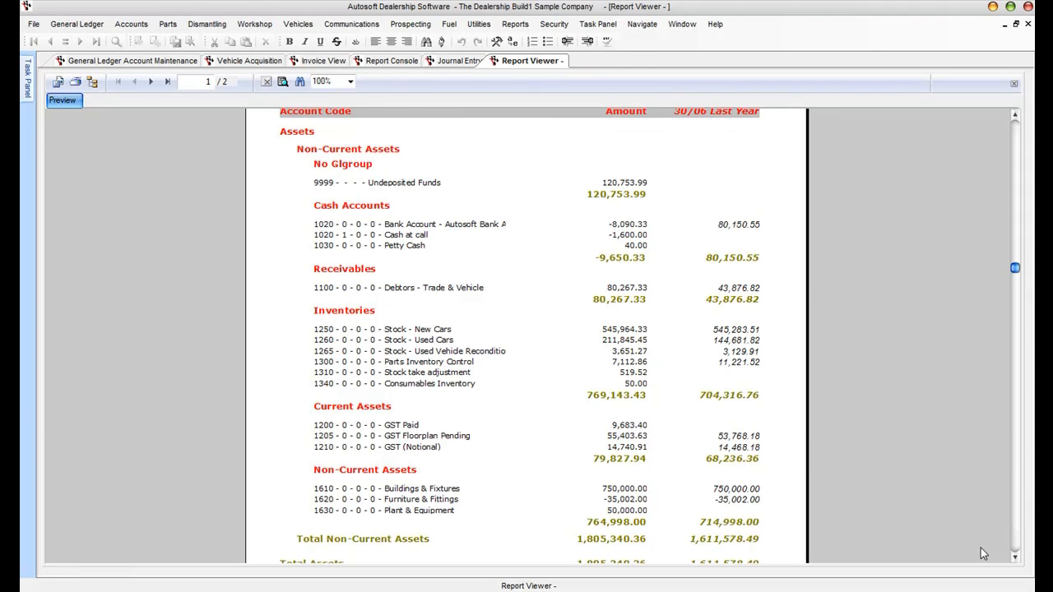
click(150, 81)
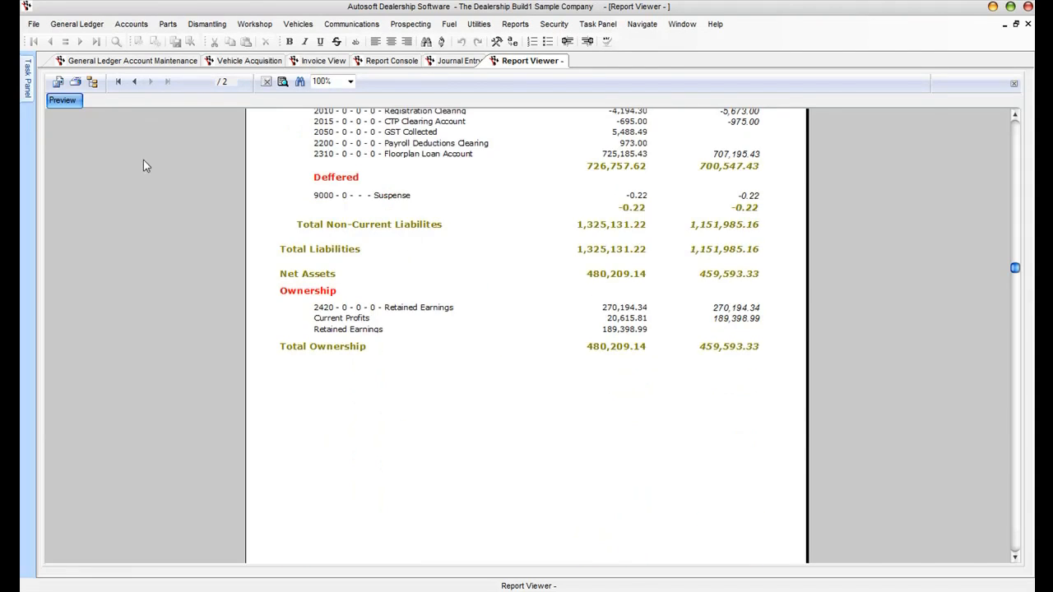
click(1016, 116)
click(1015, 115)
click(1015, 115)
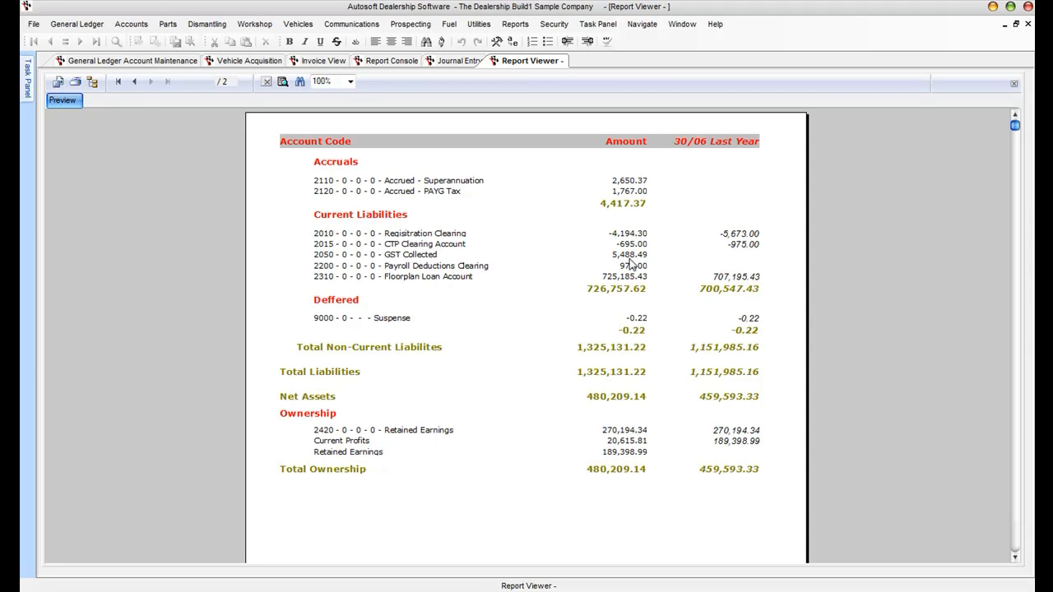
click(134, 81)
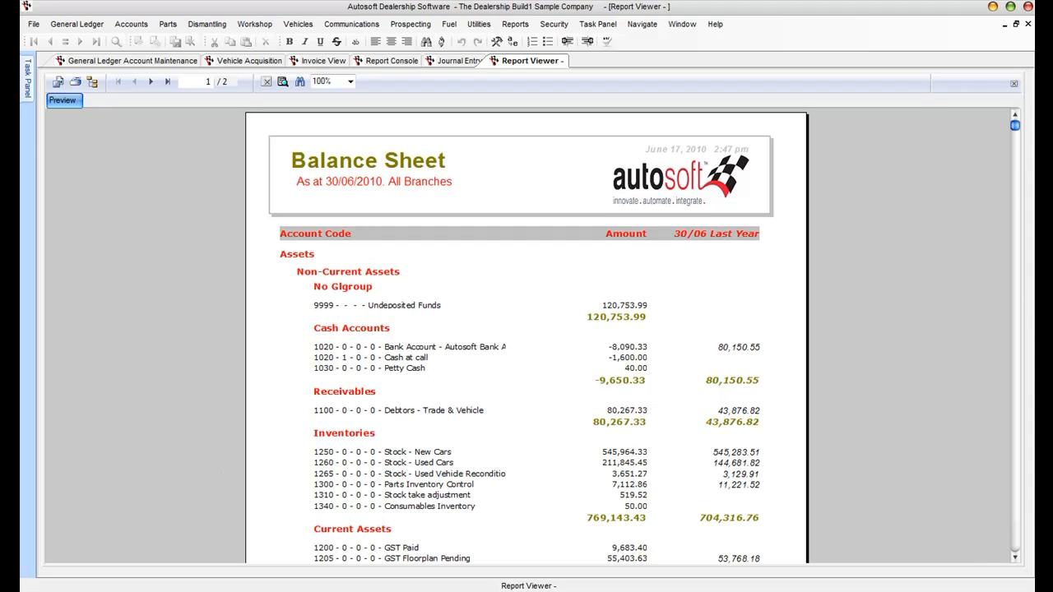
scroll(527, 338, down, 1)
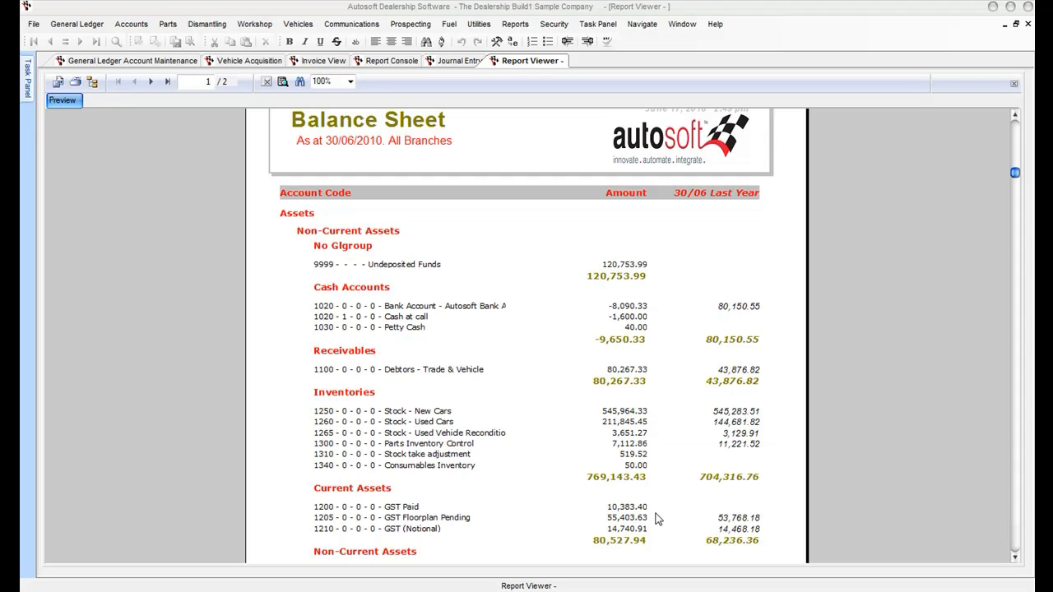
Step: Start a journal entry described as "BAS Refund due 30th June 2010" with the posted date 30/06/2010
click(446, 62)
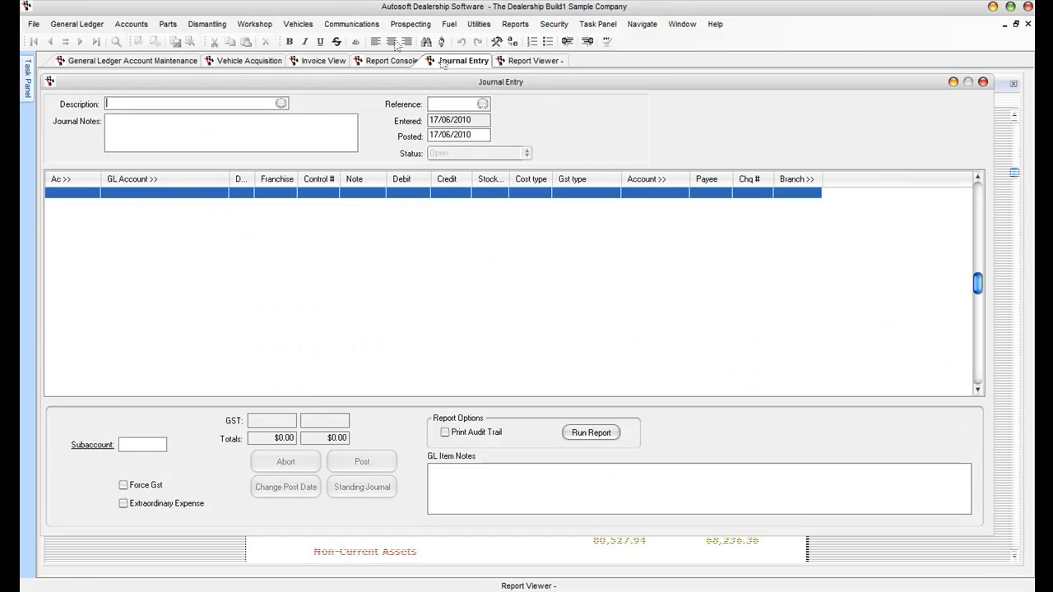
text(BAS Refund due 30th June 2010)
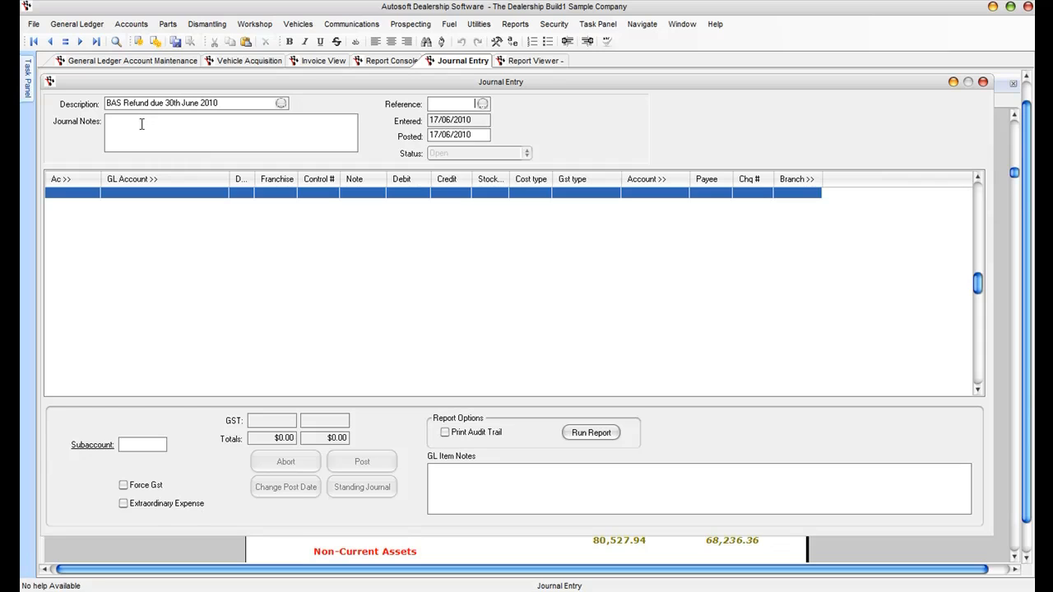
key(Tab)
text(30/06/2010)
key(Tab)
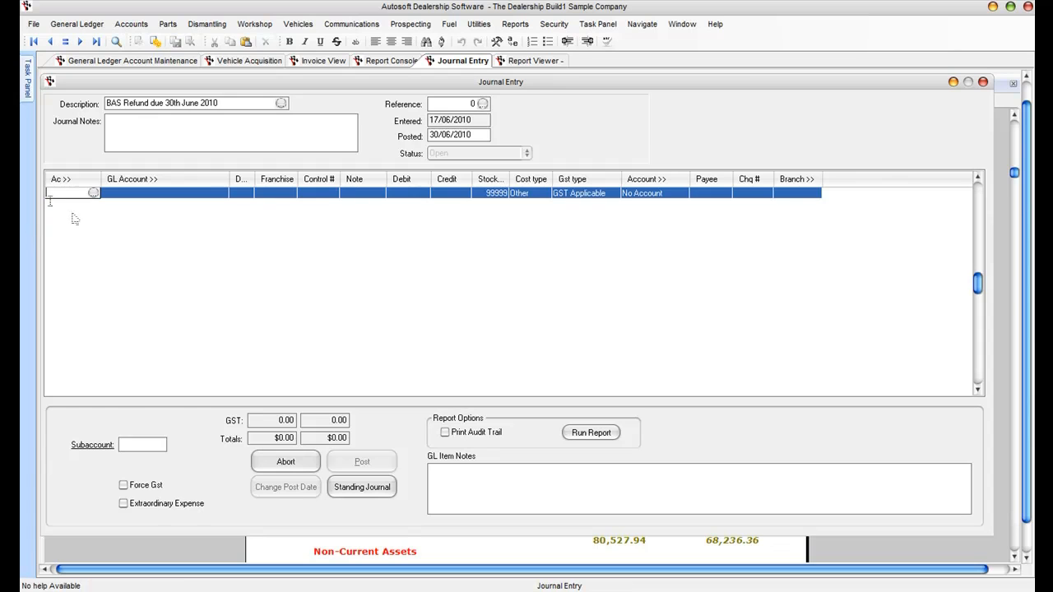
Step: Add a journal line debiting $3,127.90 to account 1020, Bank Account - Autosoft Bank Account
click(93, 193)
text(102)
key(Return)
key(Return)
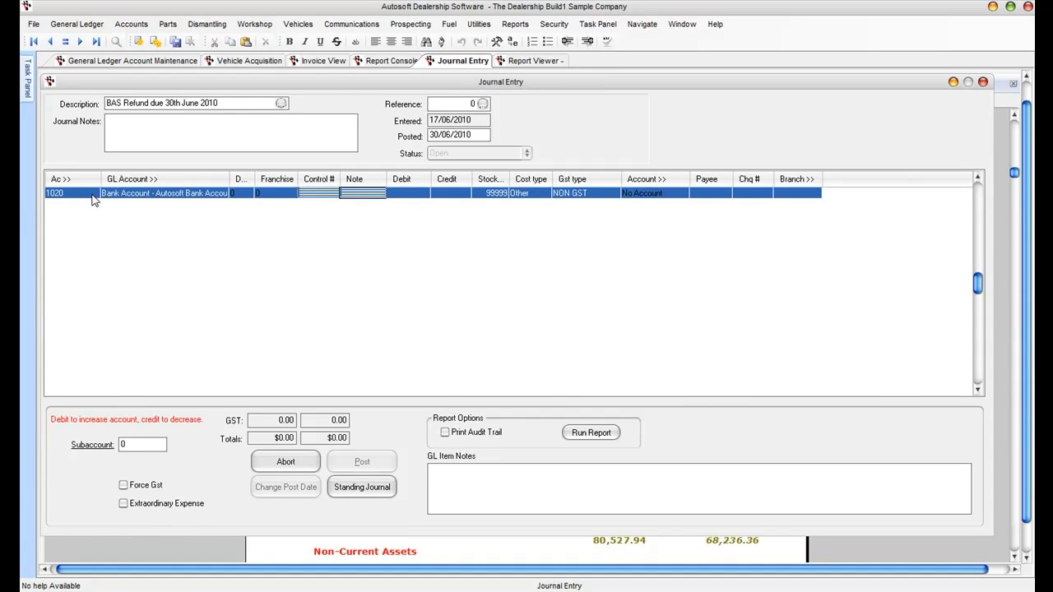
key(Tab)
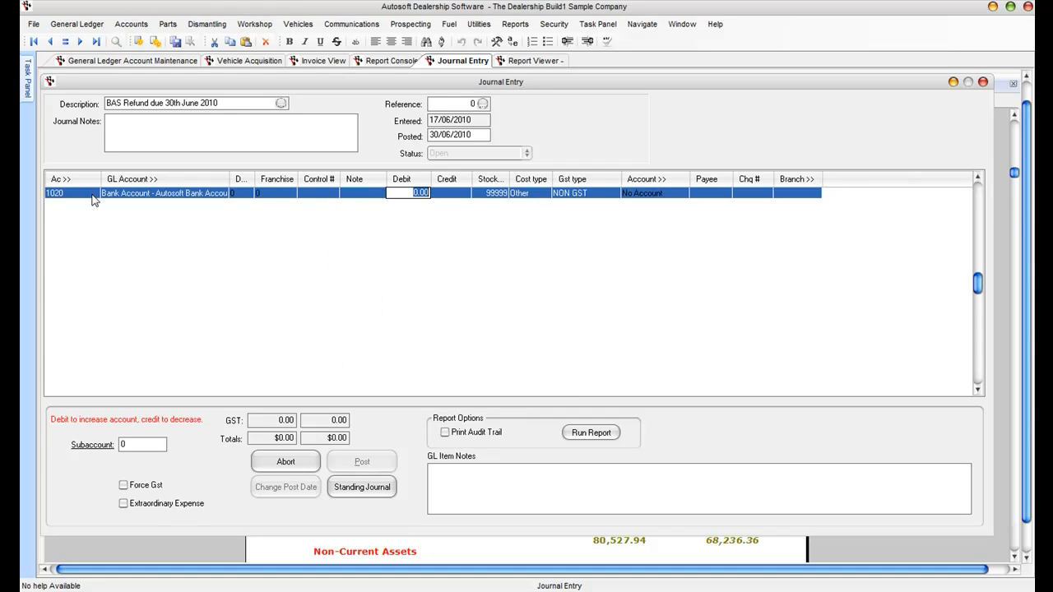
text(3,127.9)
key(Tab)
key(Tab)
key(Tab)
key(Tab)
key(Tab)
key(Tab)
key(Tab)
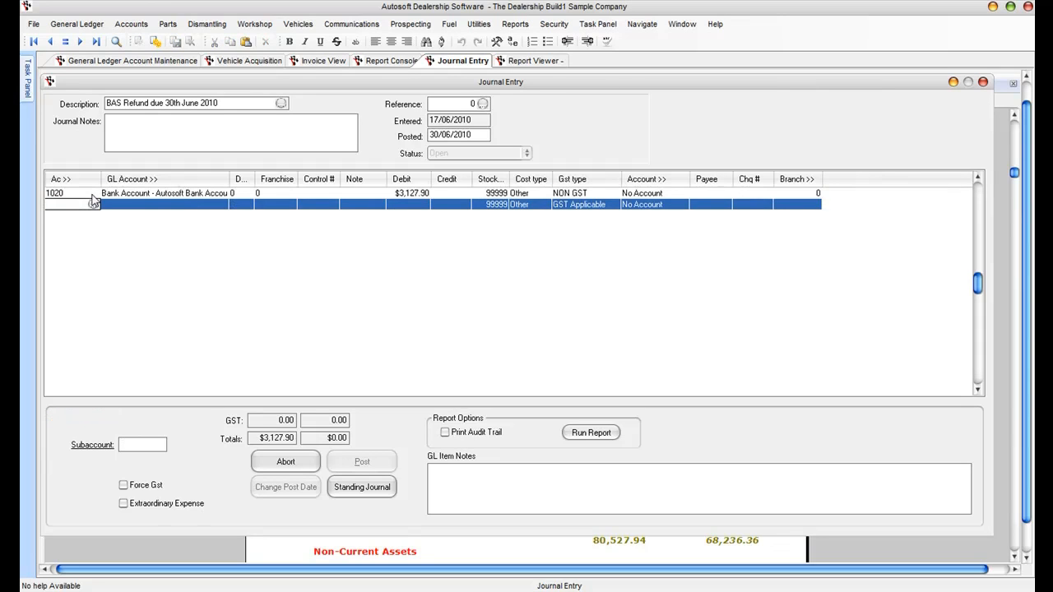
Step: Add a journal line debiting $1,767.00 to account 2120, Accrued - PAYG Tax
text(2120)
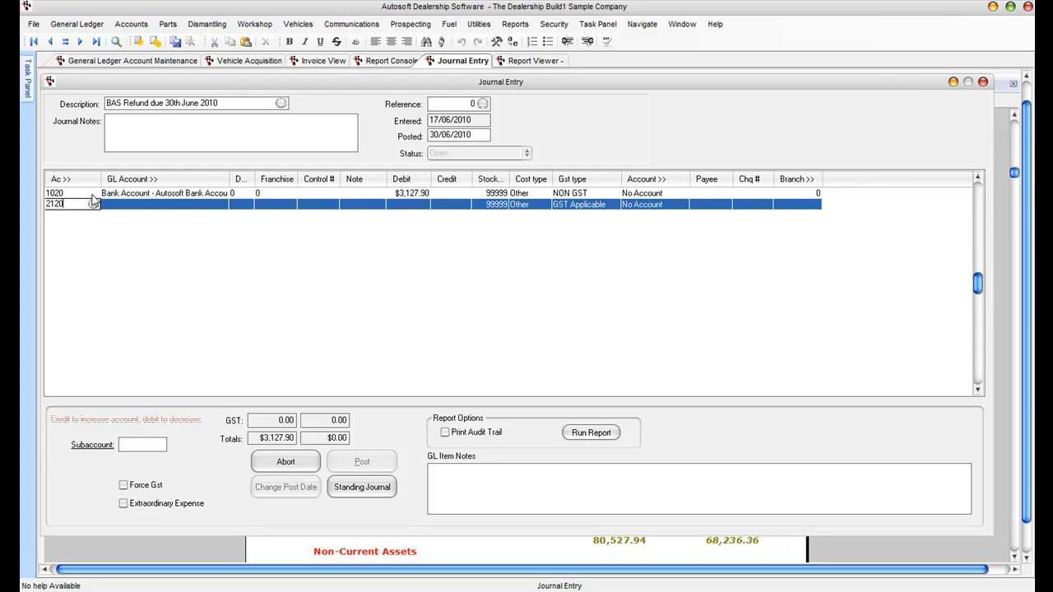
key(Tab)
key(Tab)
key(Tab)
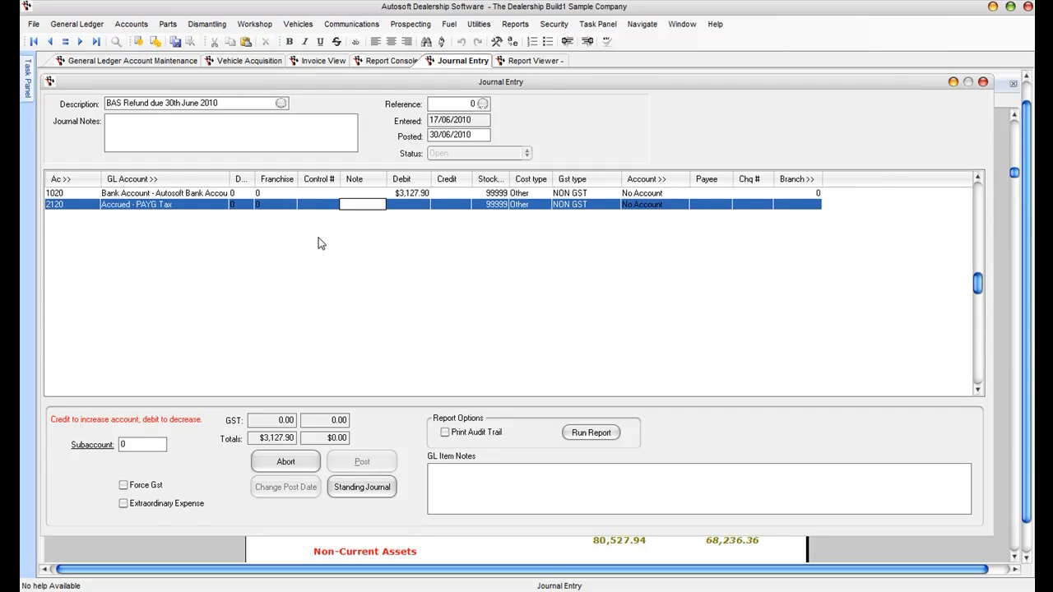
key(Tab)
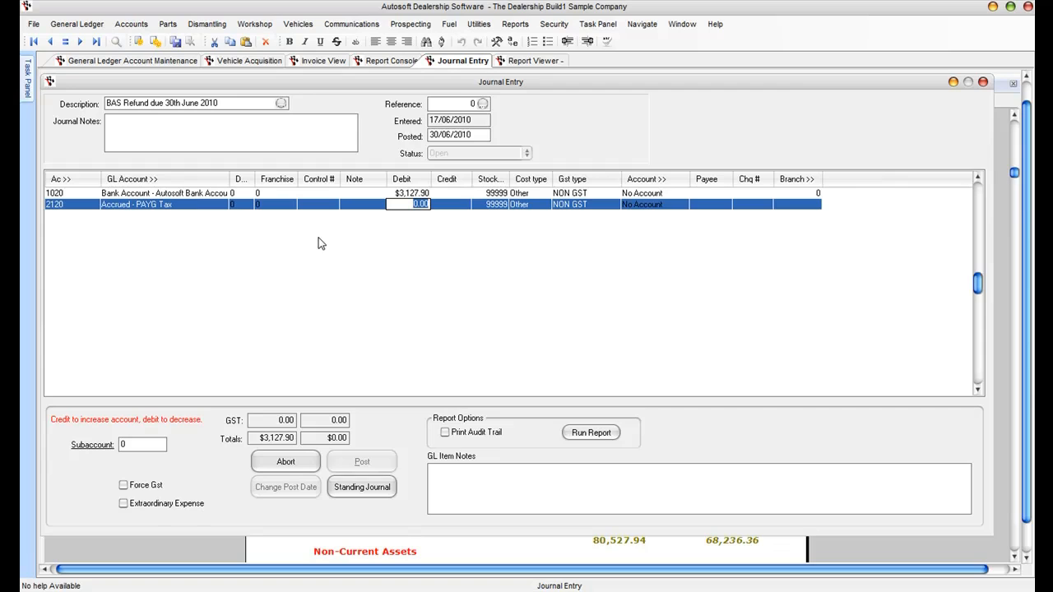
text(1767)
key(Tab)
key(Tab)
key(Tab)
key(Tab)
key(Tab)
key(Tab)
key(Tab)
key(Tab)
key(Tab)
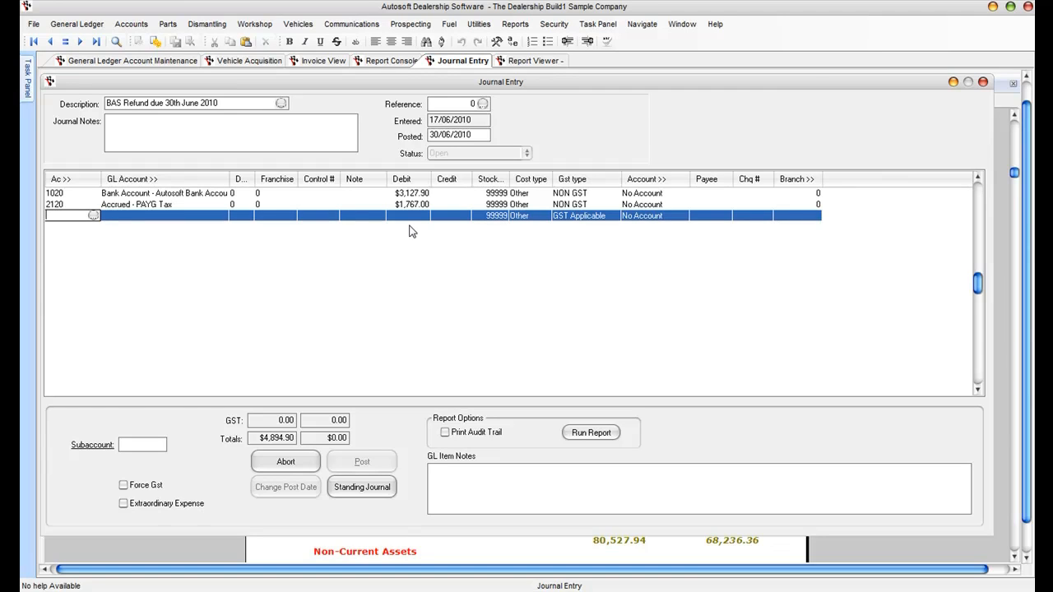
Step: Add a journal line crediting $10,383.39 to account 1200, GST Paid
text(1200)
key(Tab)
key(Tab)
key(Tab)
key(Tab)
key(Tab)
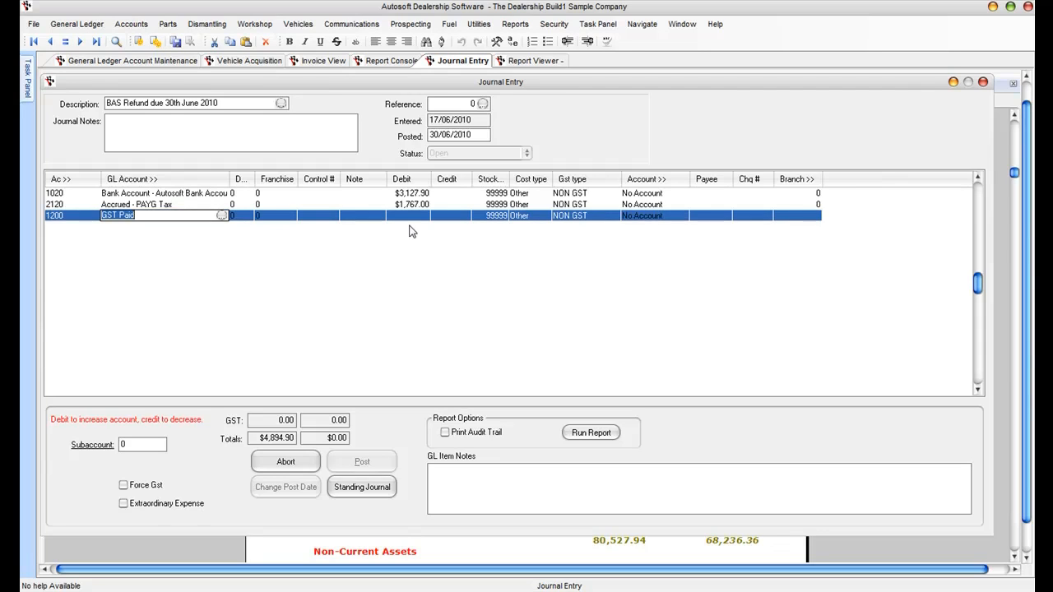
key(Tab)
key(Tab)
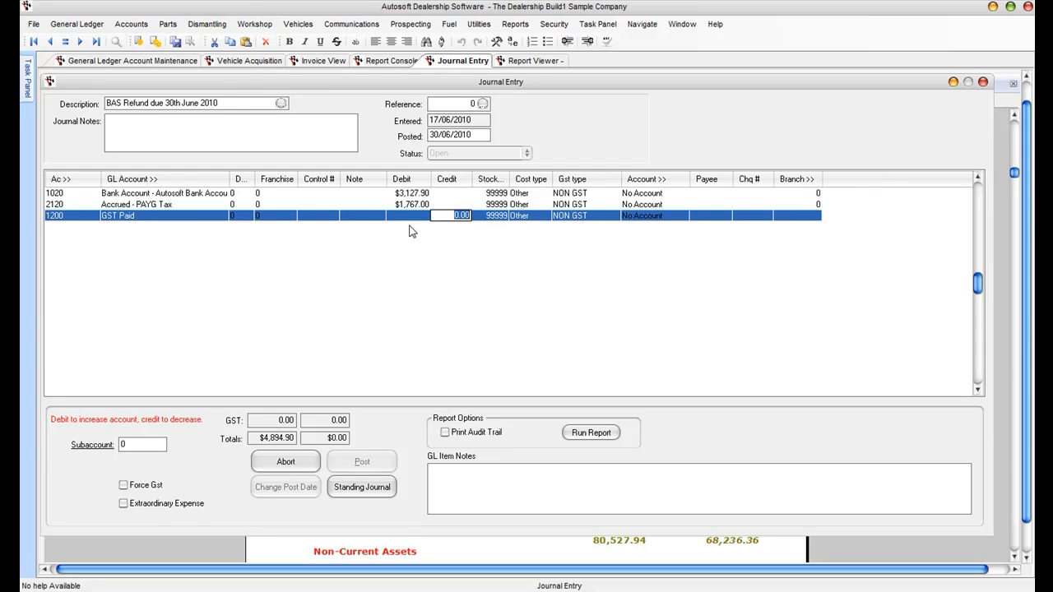
text(10,383.39)
key(Tab)
key(Tab)
key(Tab)
key(Tab)
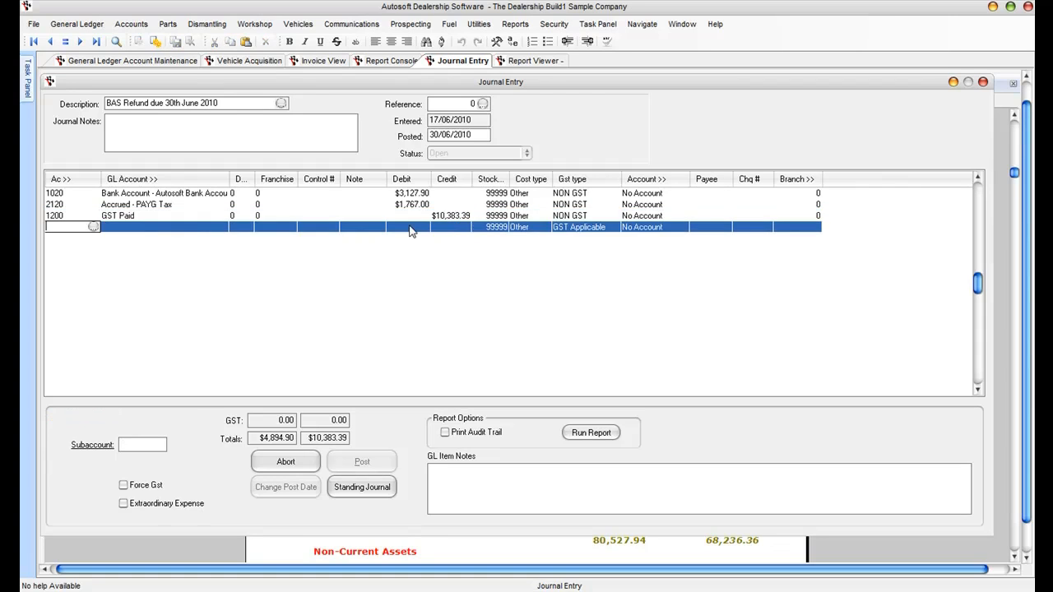
Step: Add a journal line debiting $5,488.49 to account 2050, GST Collected, and post the BAS refund journal
text(2050)
key(Tab)
key(Tab)
key(Tab)
key(Tab)
key(Tab)
key(Tab)
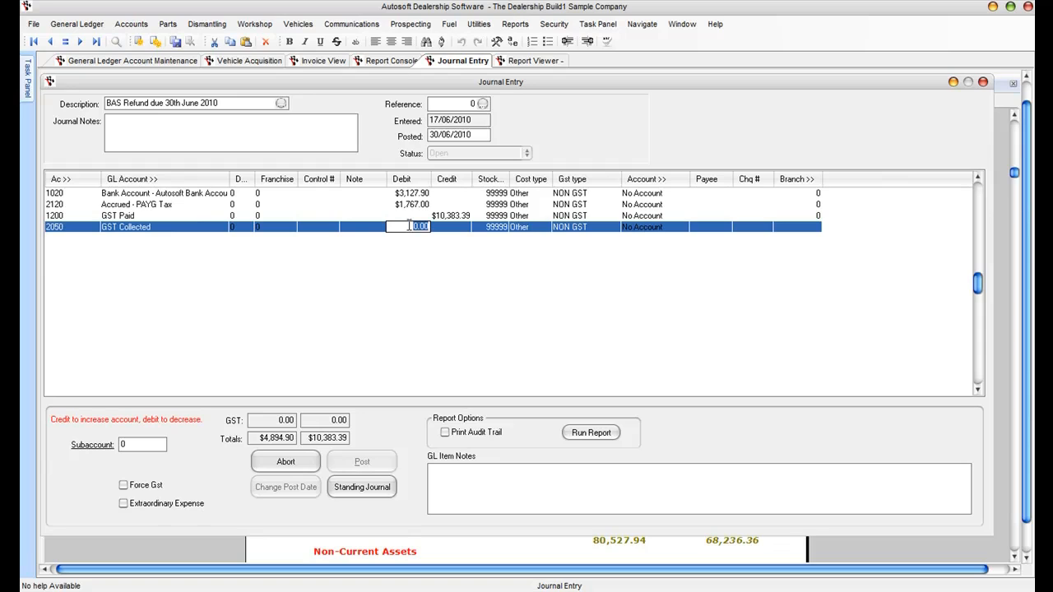
text(5,488.49)
key(Tab)
key(Tab)
key(Tab)
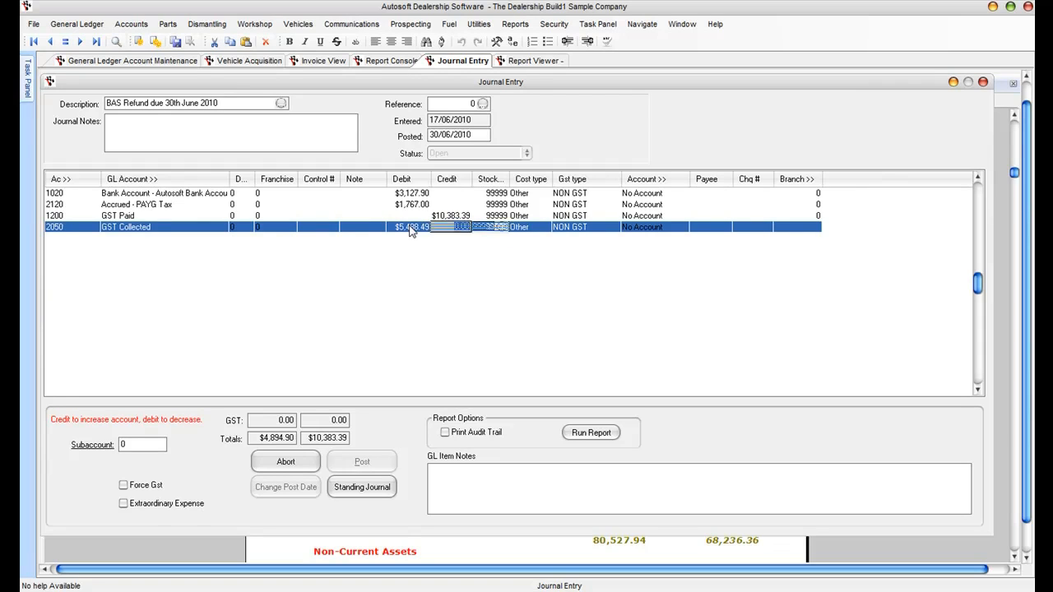
key(Tab)
key(Tab)
key(Tab)
key(Tab)
key(Tab)
key(Tab)
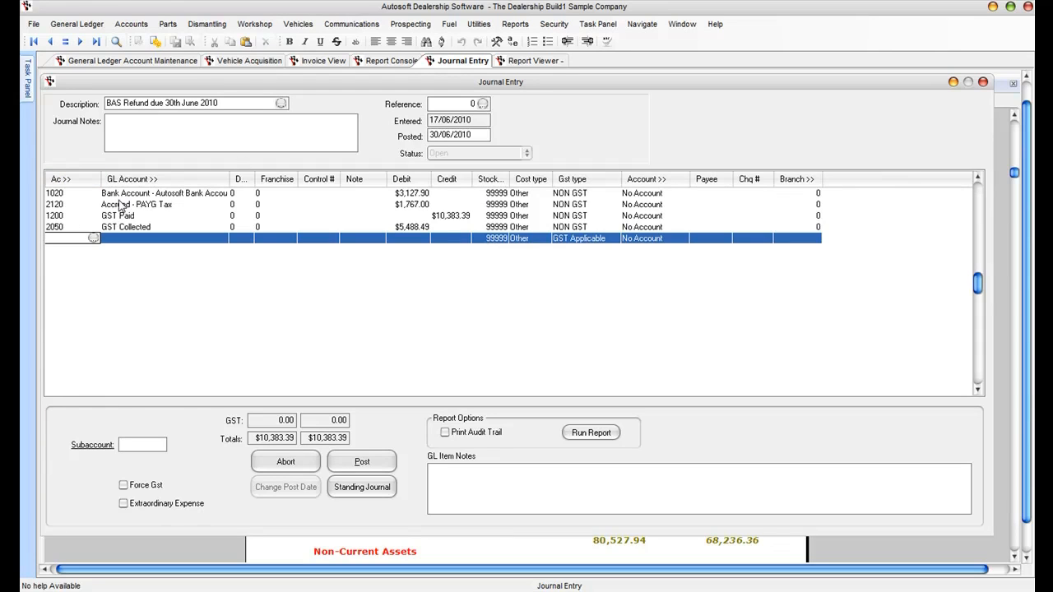
click(373, 464)
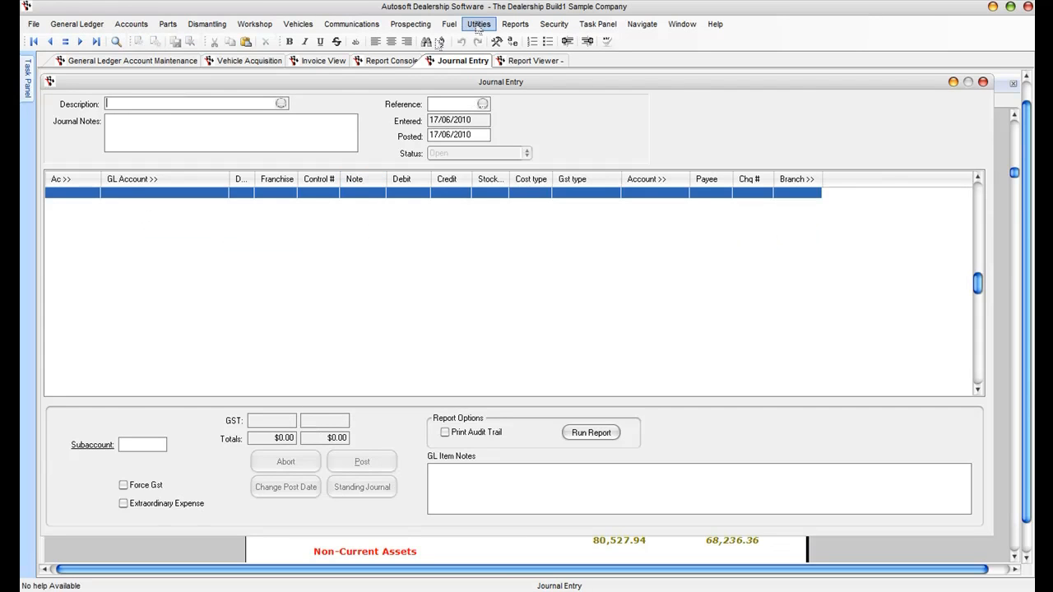
Step: Rerun the Balance Sheet as at 30/06/2010 for all branches and check the GST and PAYG accounts on both pages
click(523, 63)
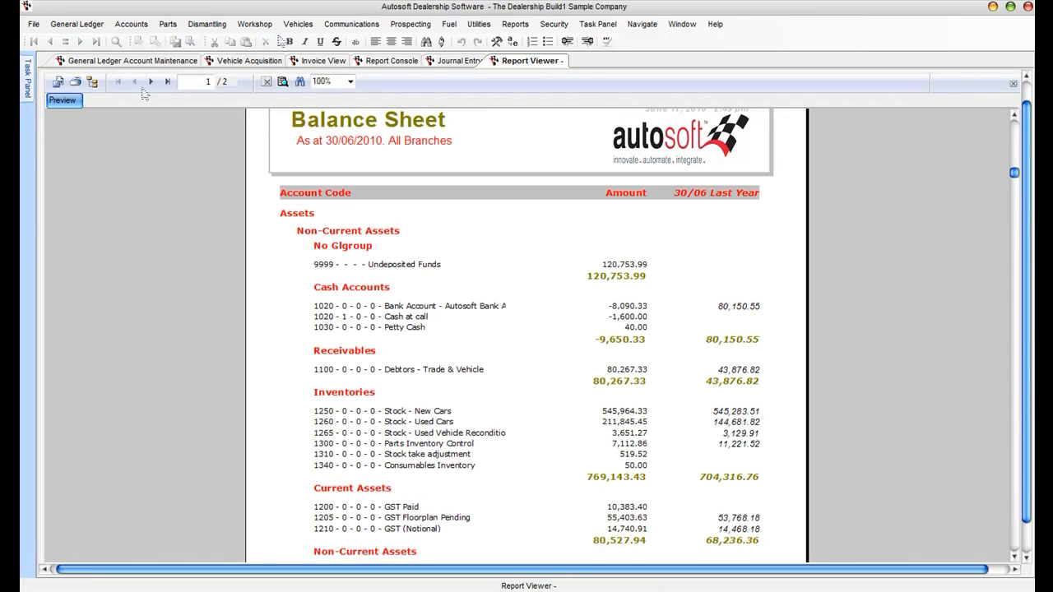
click(376, 63)
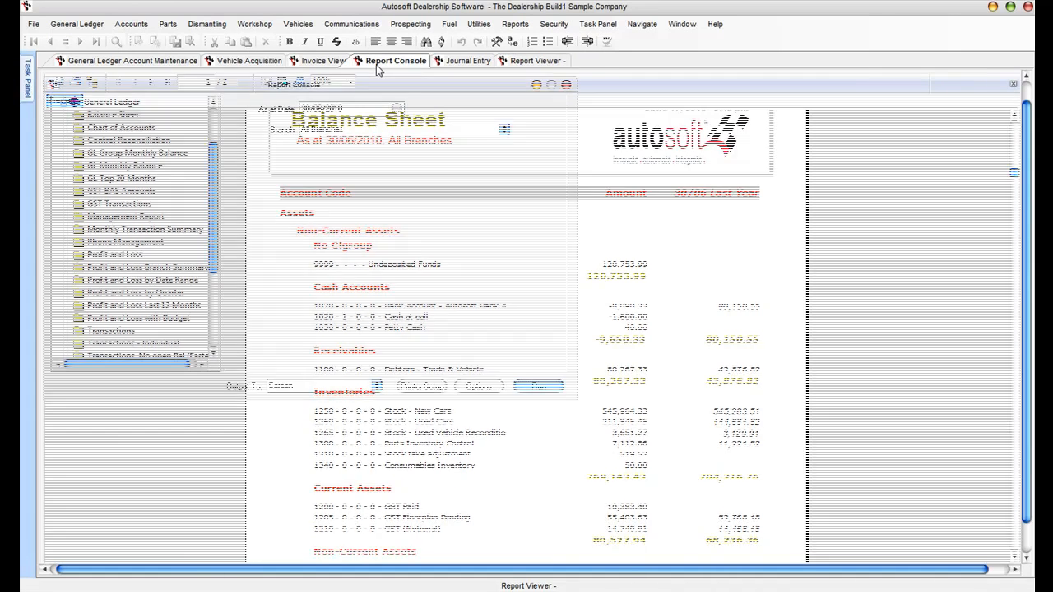
click(544, 386)
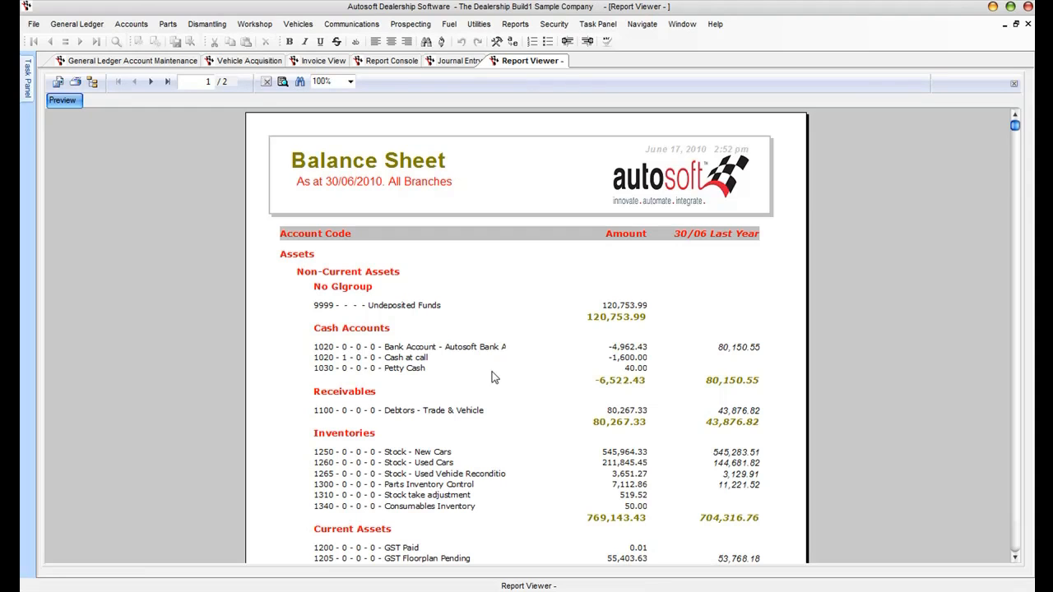
click(152, 83)
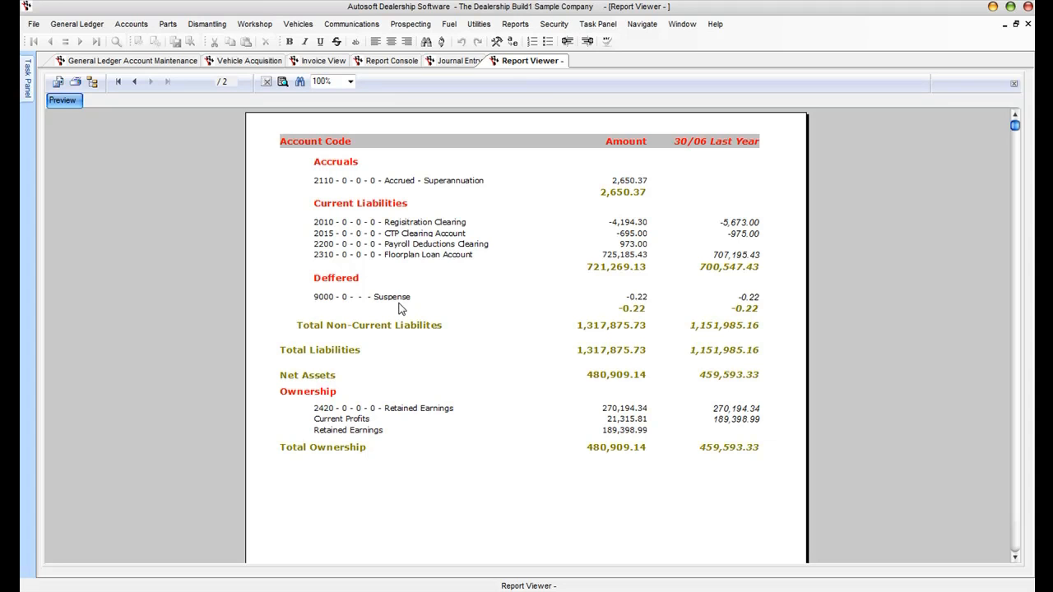
Step: Reload the GL transaction history of bank account 1020 and select the "BAS Refund due 30th June 2010" journal
click(106, 64)
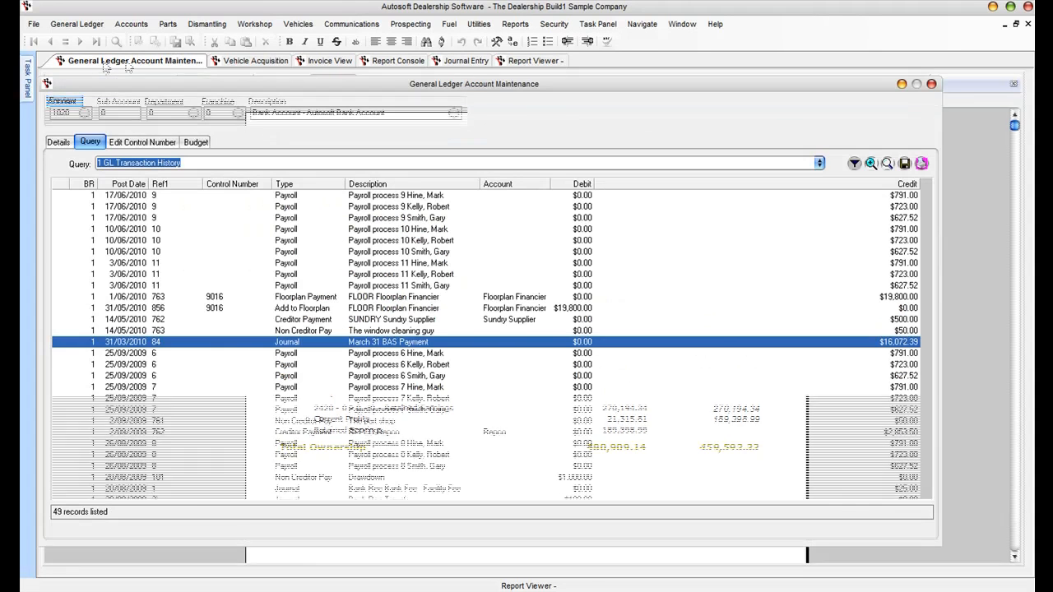
click(84, 113)
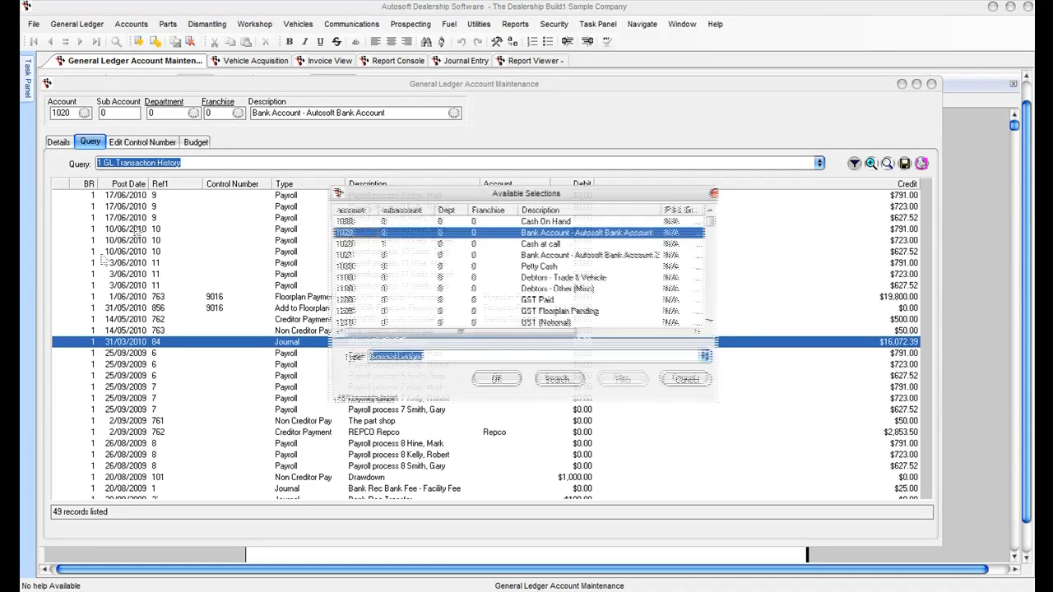
click(503, 382)
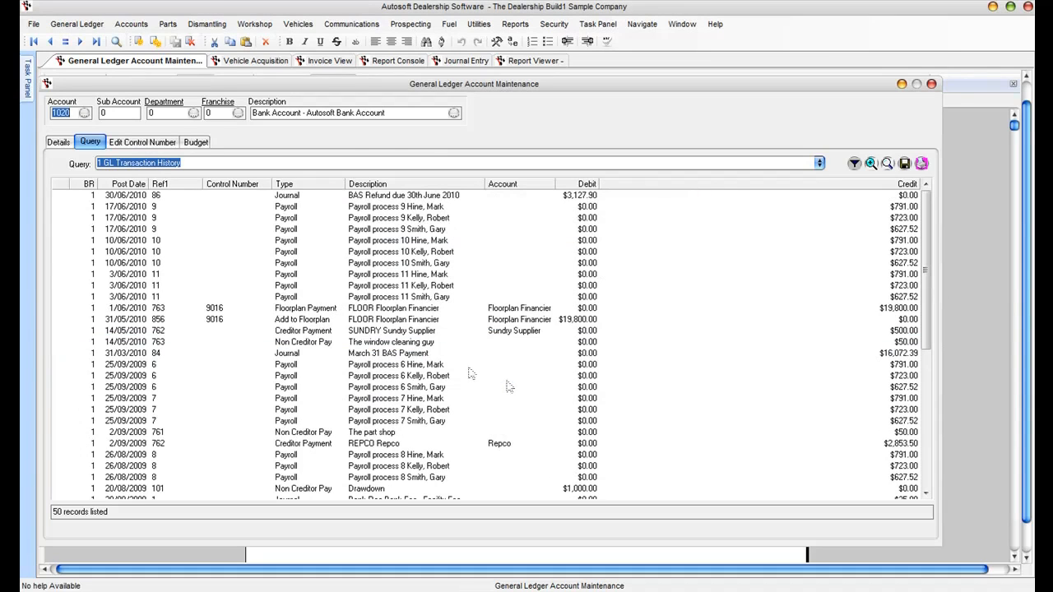
click(359, 196)
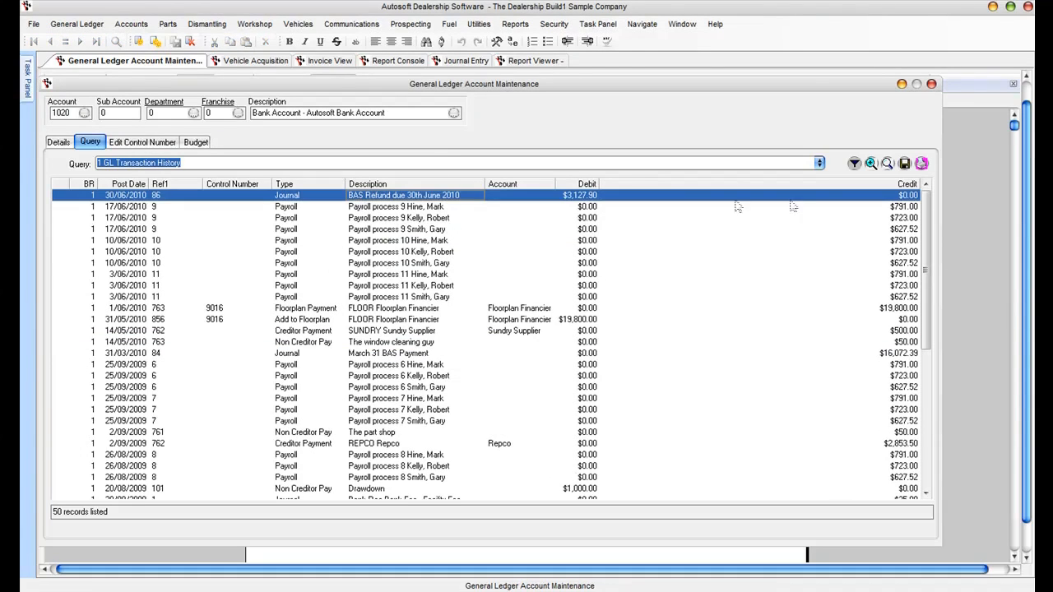